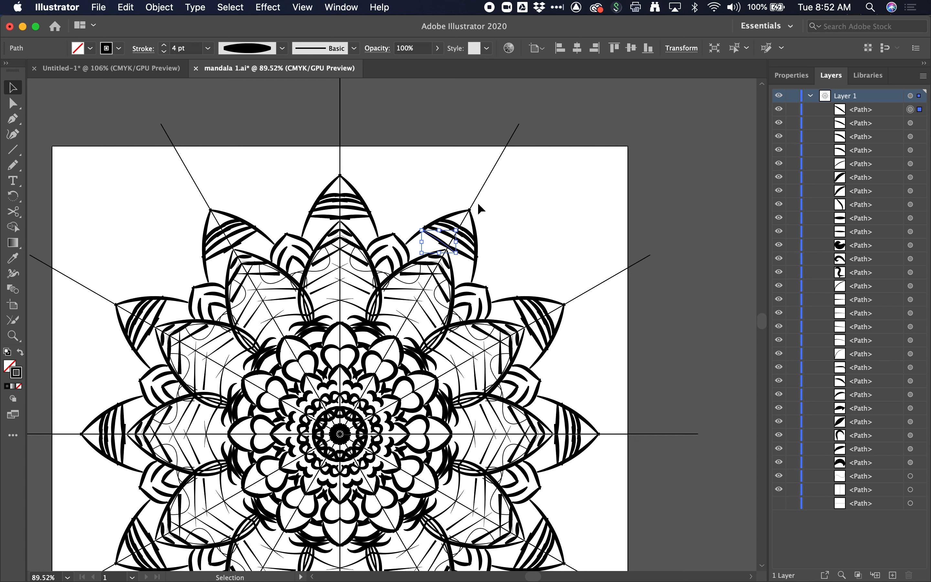
left_click(422, 173)
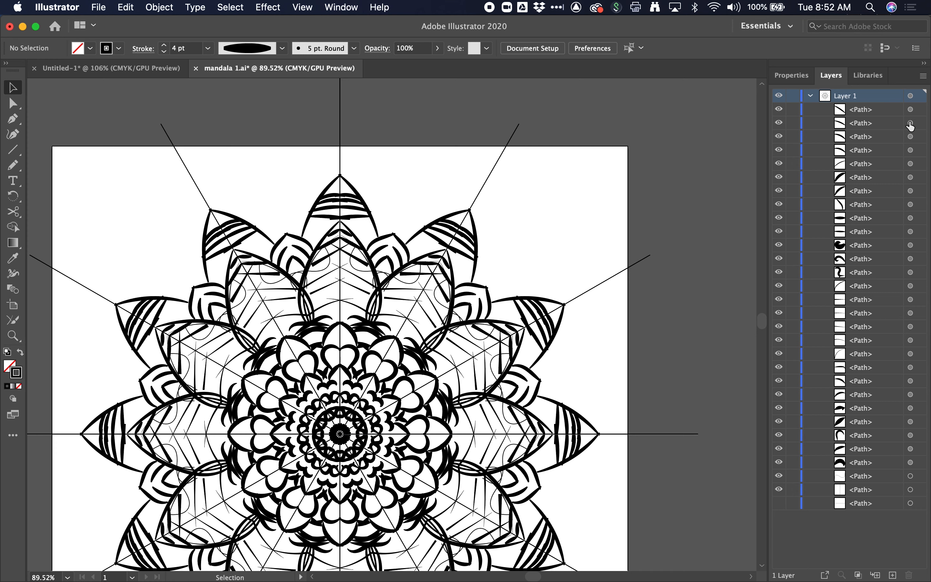
left_click(911, 110)
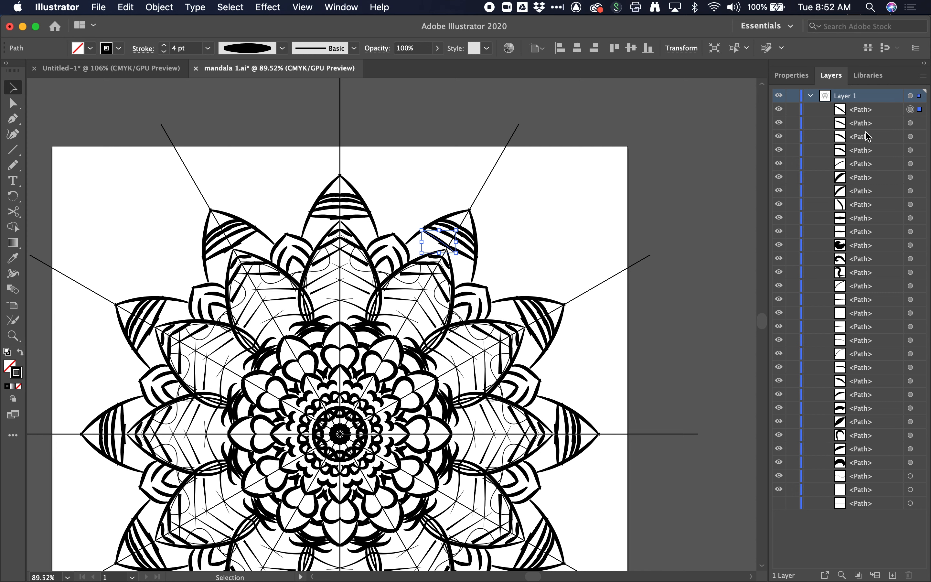
left_click(462, 179)
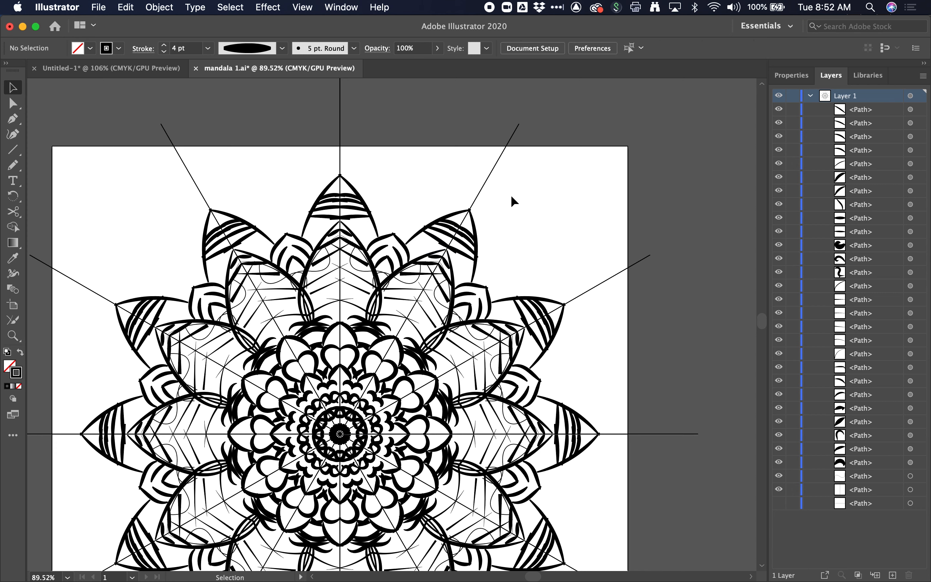
- With the Pen tool, start a path at the mandala's centre and add a point straight up at the artboard's top edge
left_click(13, 119)
scroll(351, 443, "up", 5)
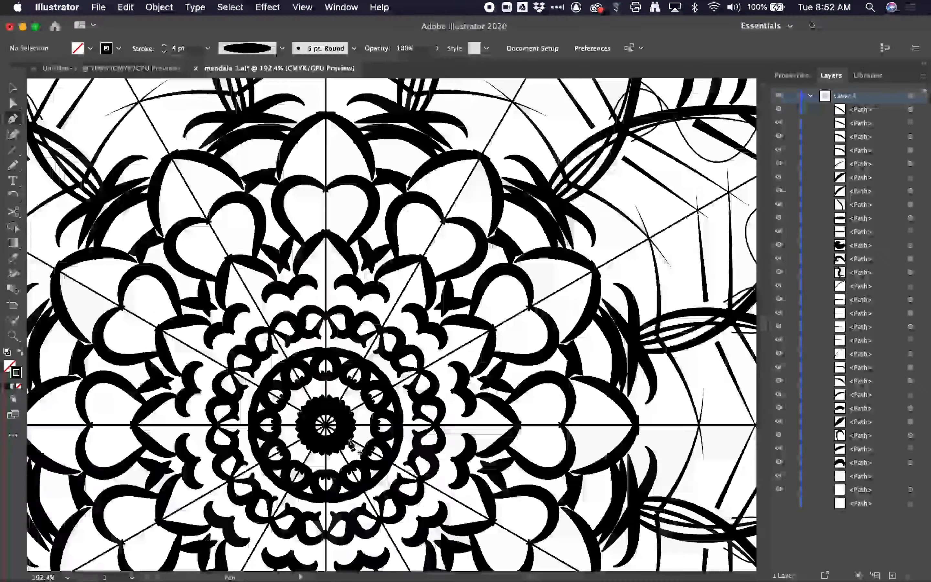
scroll(351, 443, "up", 10)
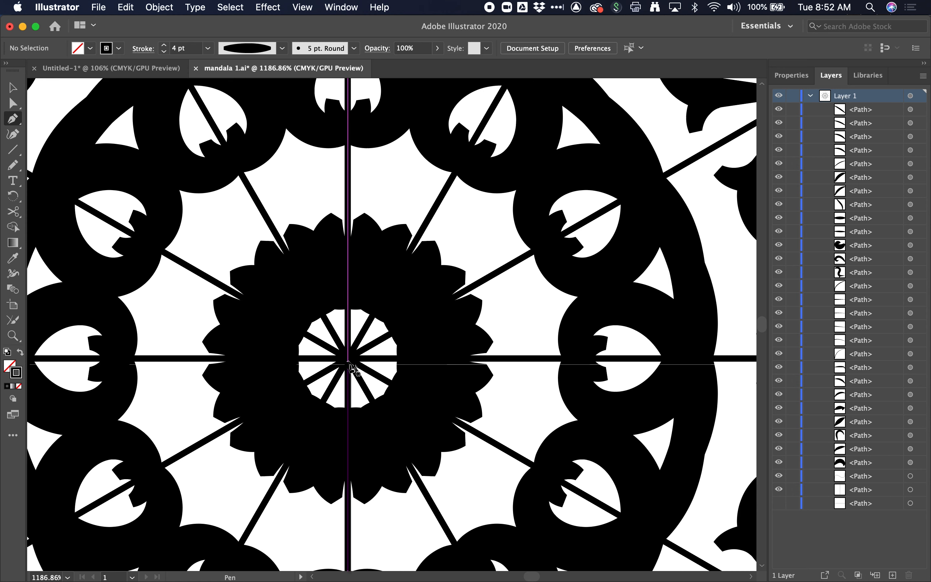
left_click(348, 363)
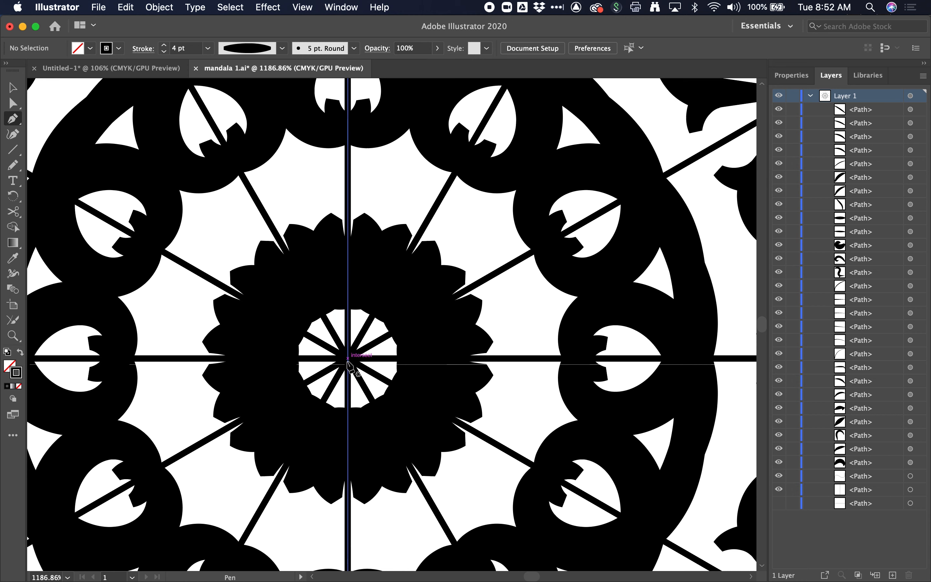
left_click(348, 359)
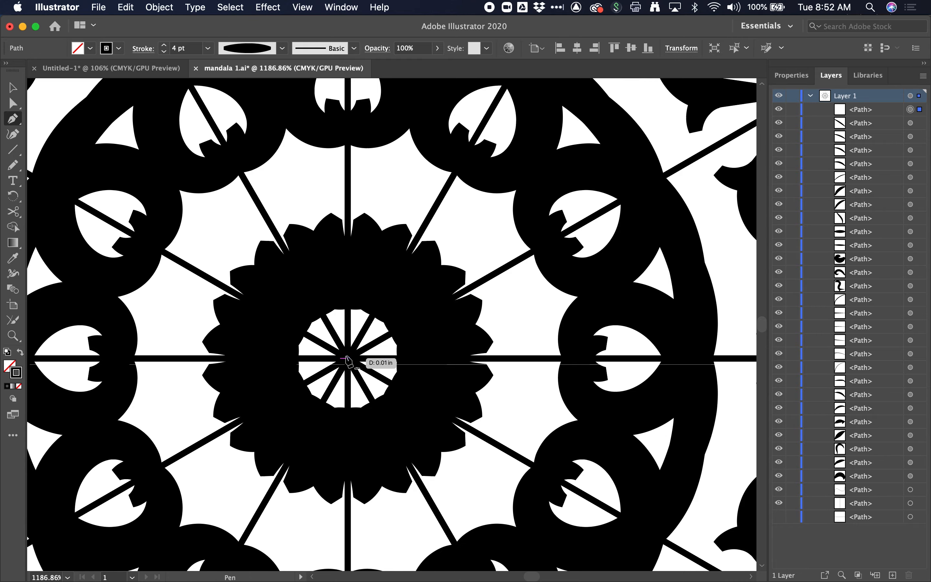
scroll(346, 356, "down", 15)
scroll(347, 346, "up", 6)
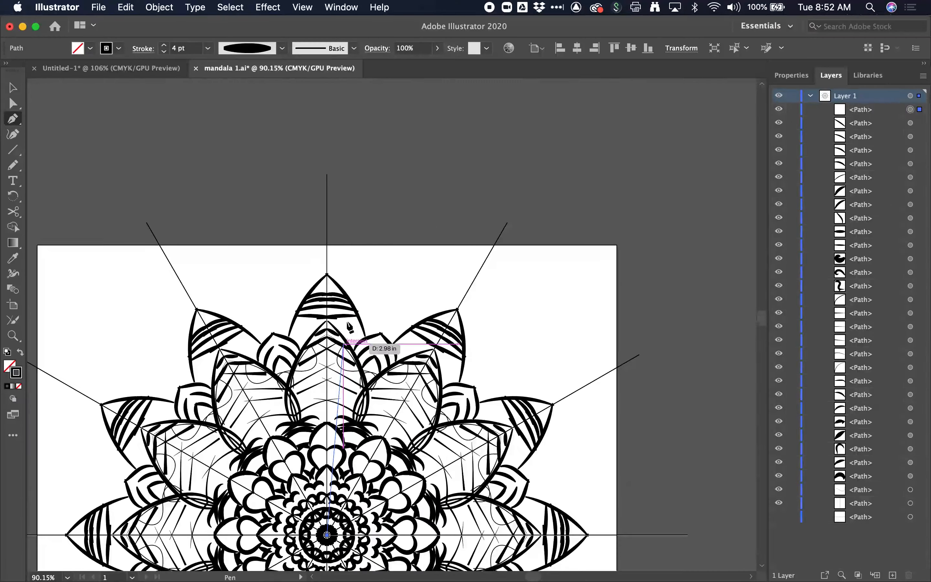
scroll(332, 246, "up", 8)
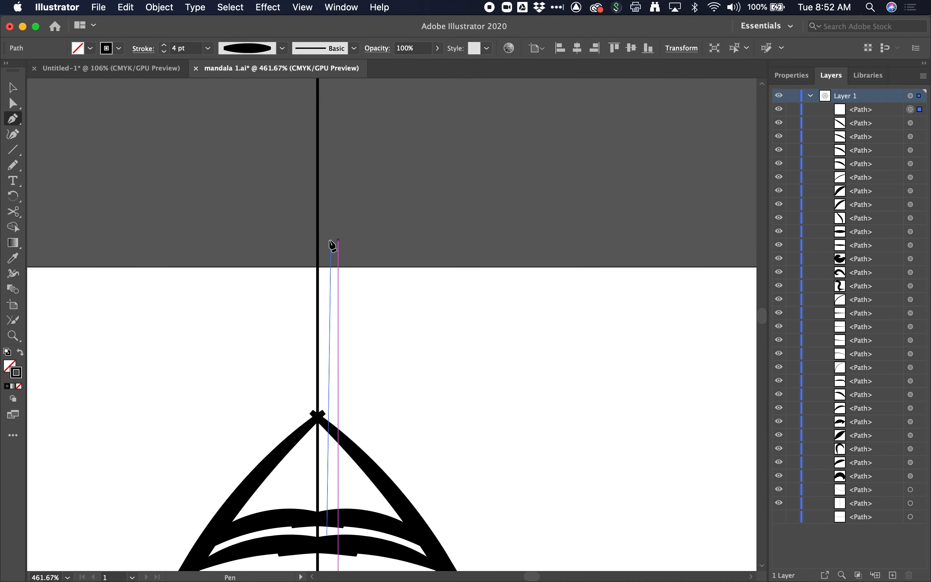
left_click(318, 264)
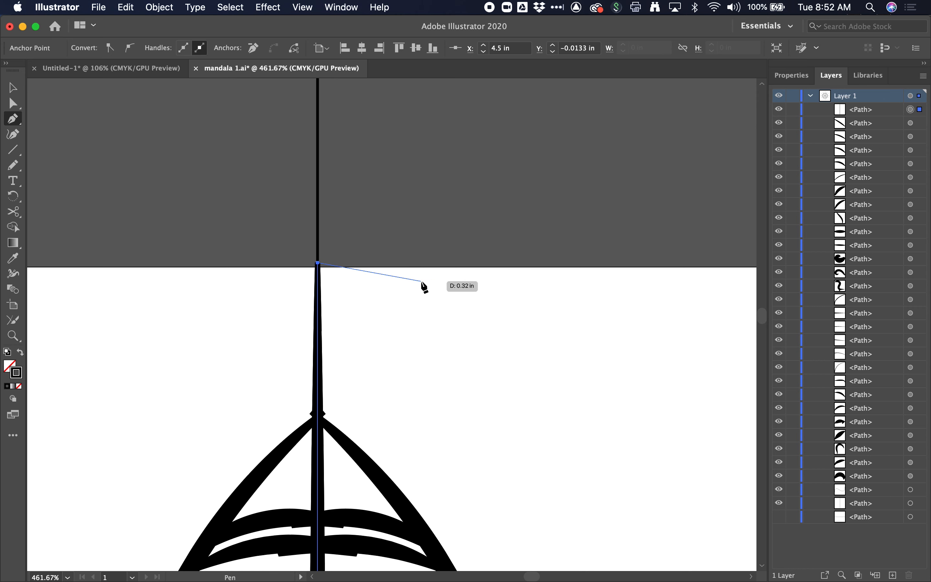
- Continue the path to where the diagonal guide meets the top edge and close it back at the centre, forming a wedge
scroll(423, 285, "right", 10)
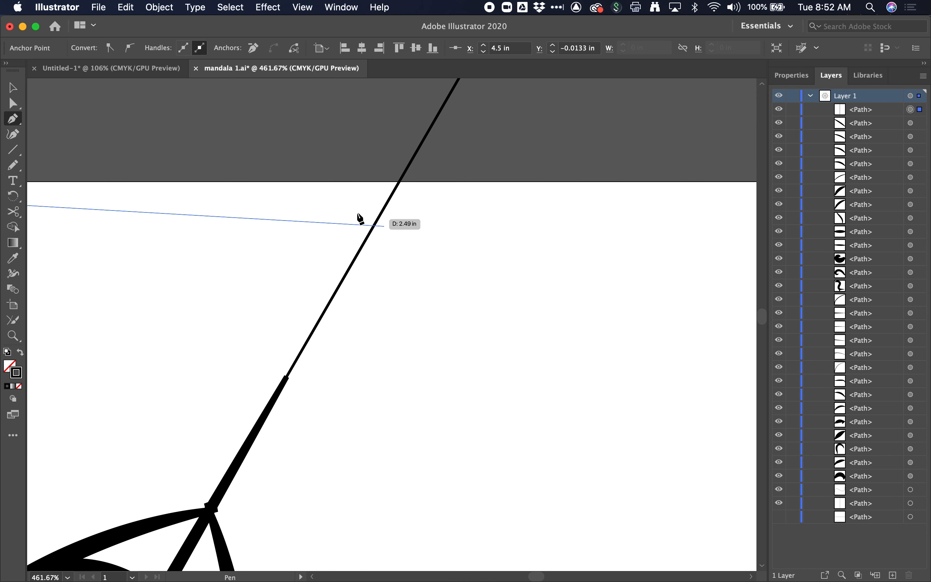
left_click(397, 181)
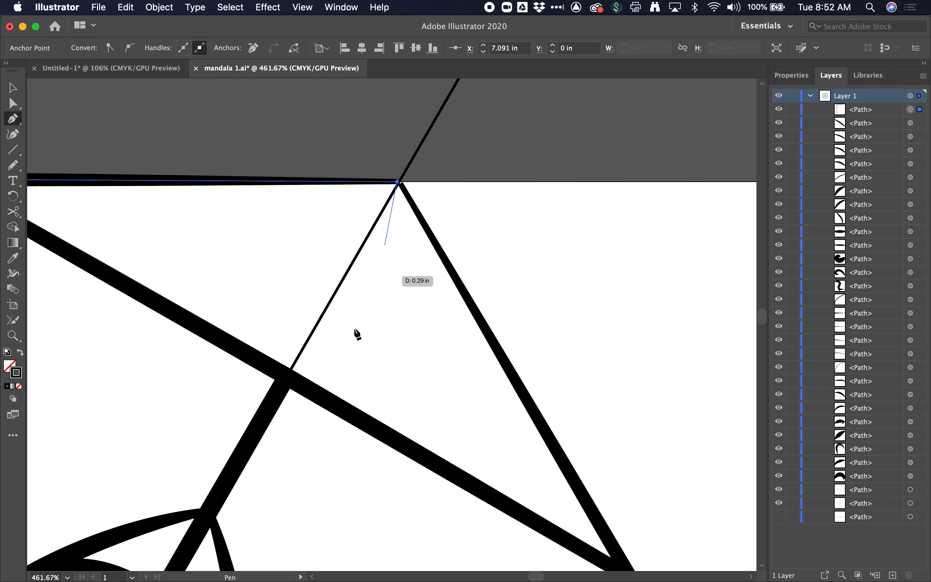
key("super+minus")
key("super+minus")
key("super+minus")
key("super+minus")
key("super+minus")
key("super+minus")
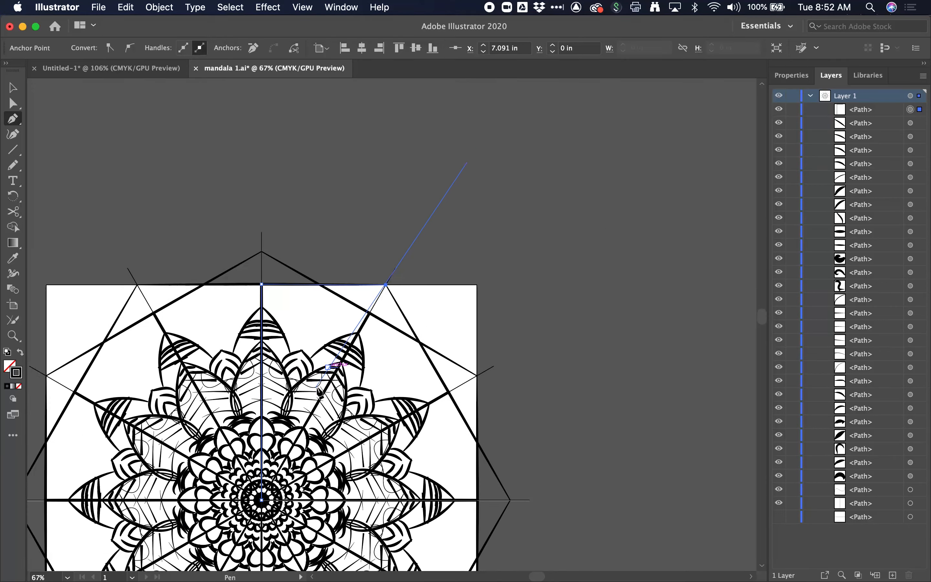
scroll(314, 397, "up", 6)
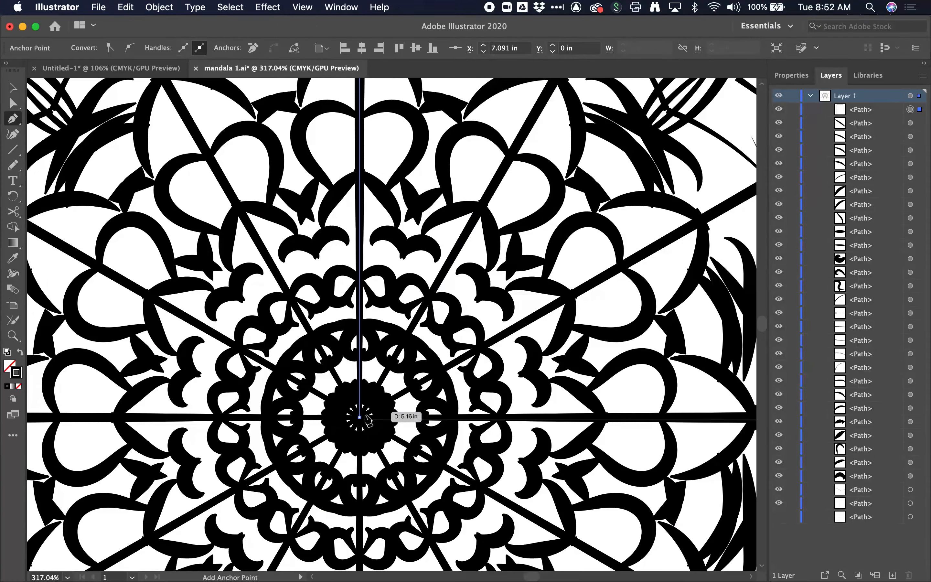
left_click(365, 417)
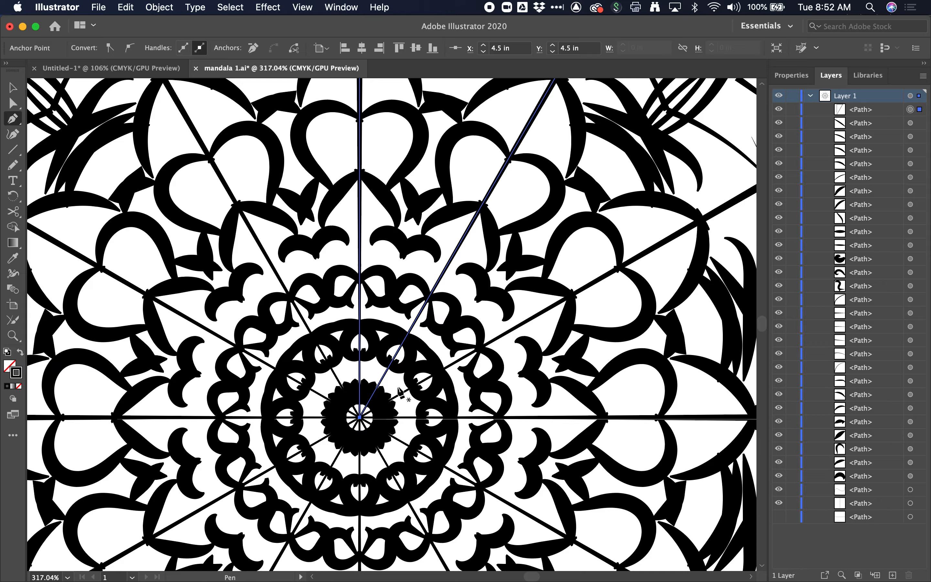
- Turn the wedge-shaped path into a clipping mask for the layer's contents
scroll(400, 392, "down", 6)
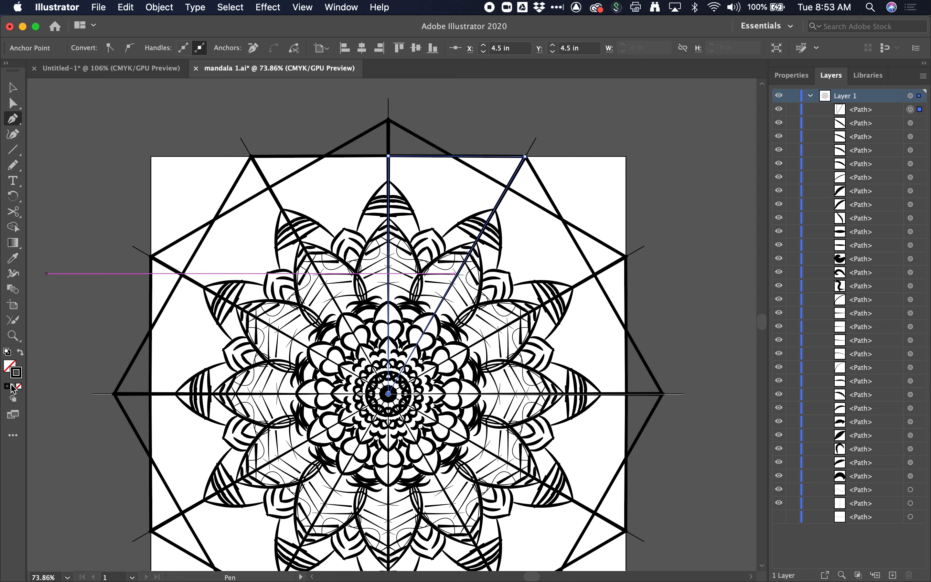
left_click(20, 353)
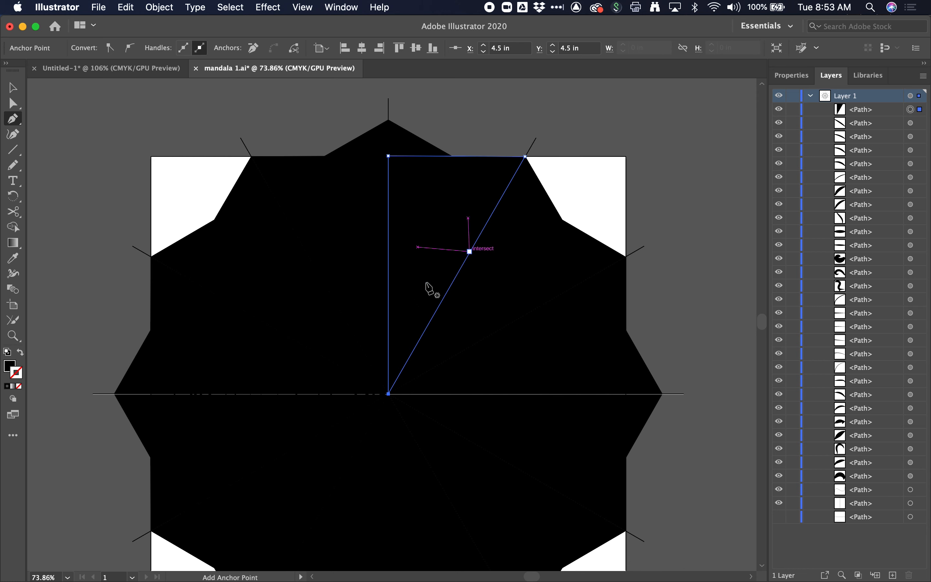
left_click(21, 354)
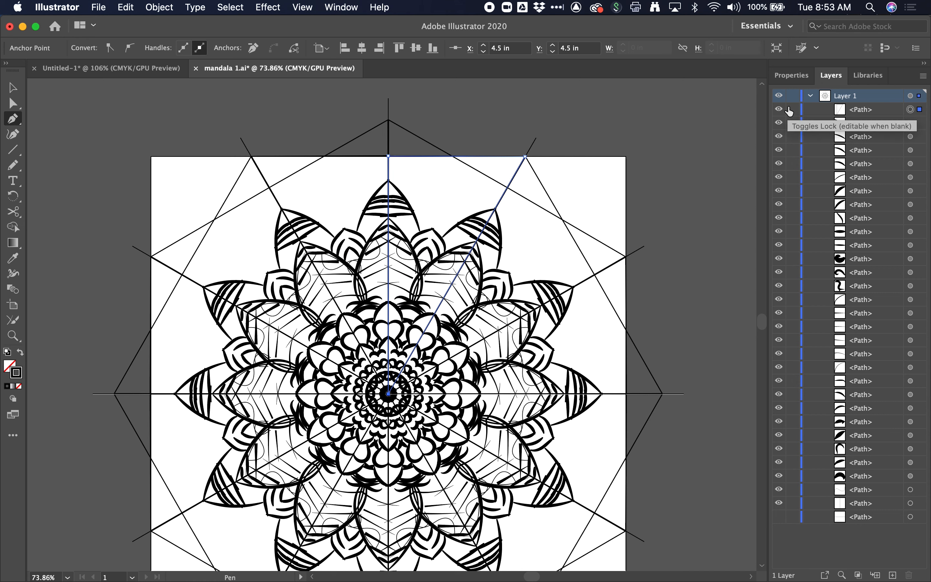
left_click(12, 88)
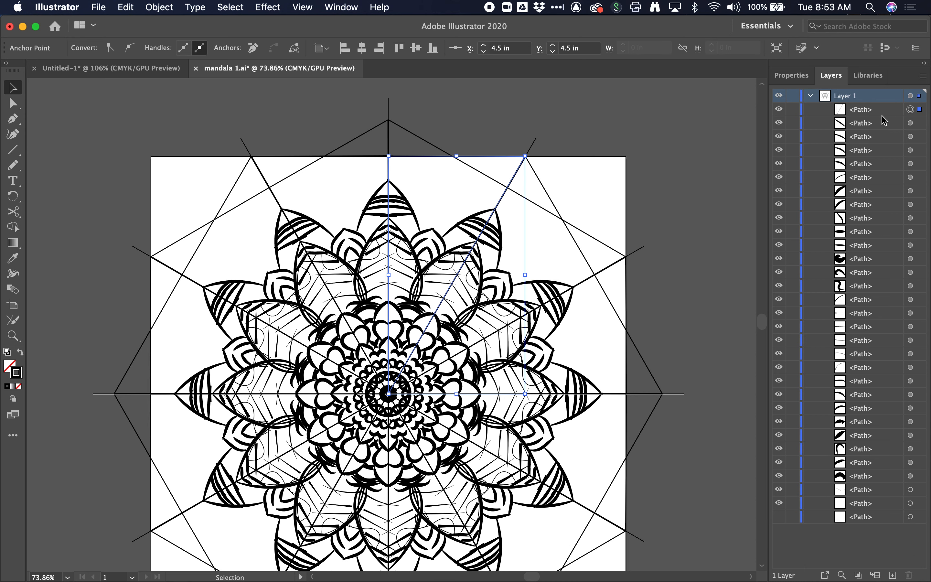
left_click(858, 575)
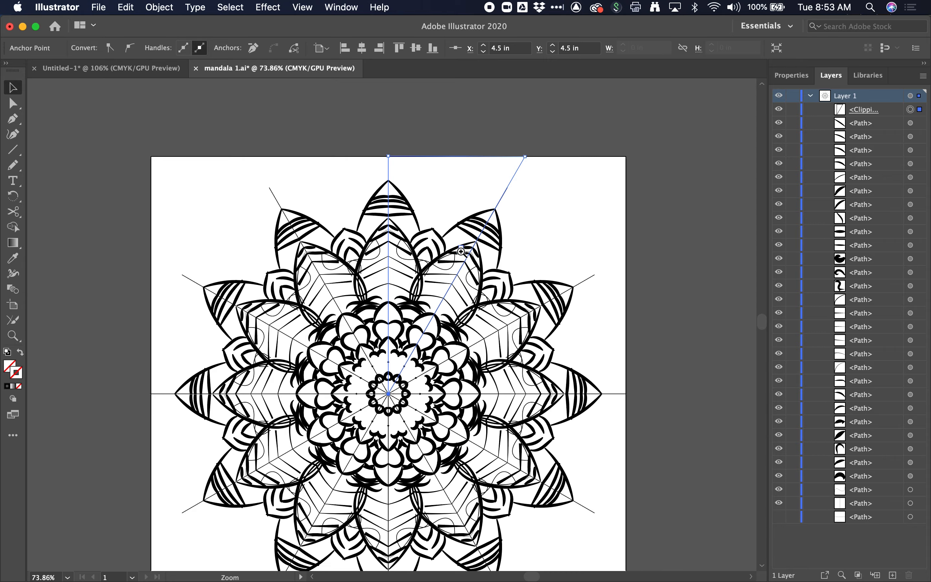
- Zoom into the upper-right petal and set the Pencil tool's stroke to black with an elliptical width profile
left_click_drag(456, 255, 590, 263)
left_click_drag(418, 264, 482, 270)
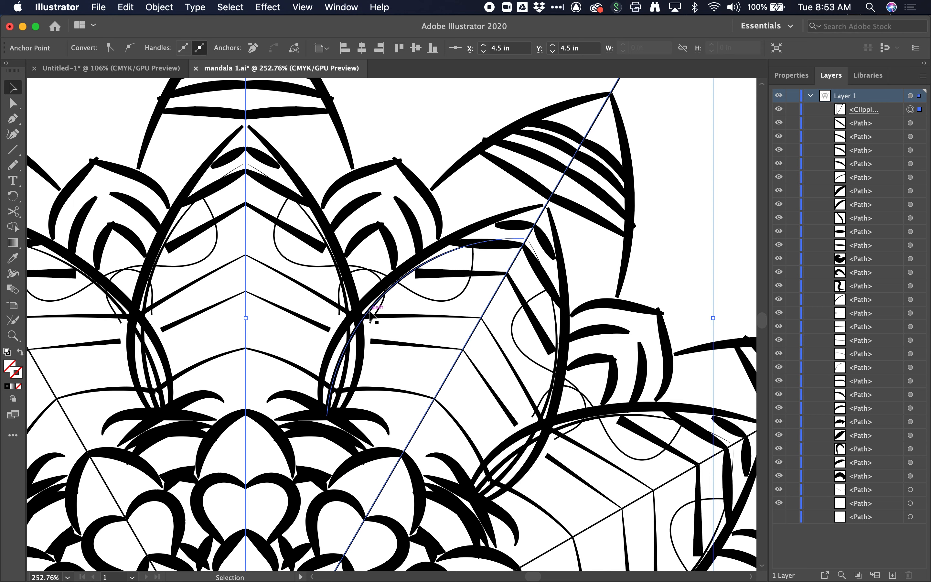
scroll(408, 152, "up", 5)
scroll(408, 152, "right", 2)
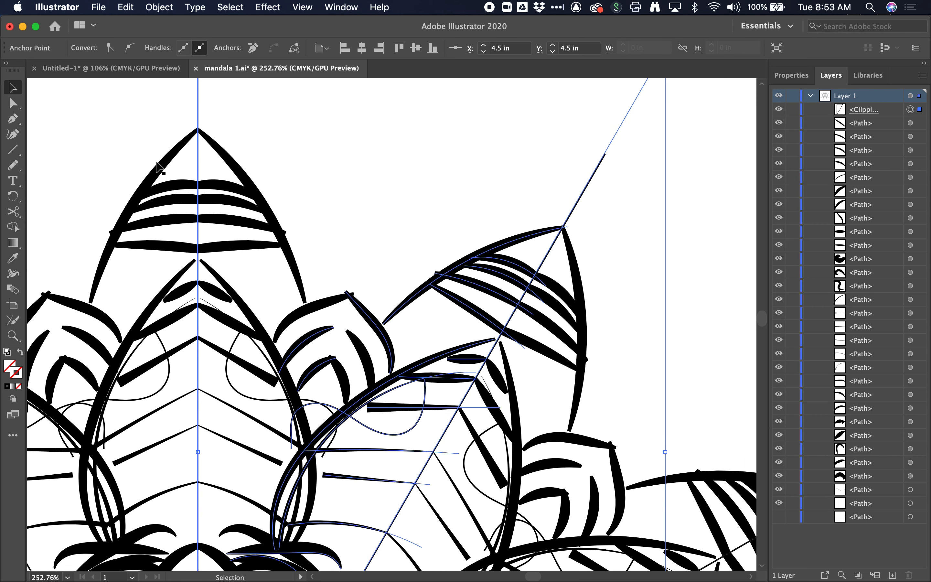
left_click(15, 169)
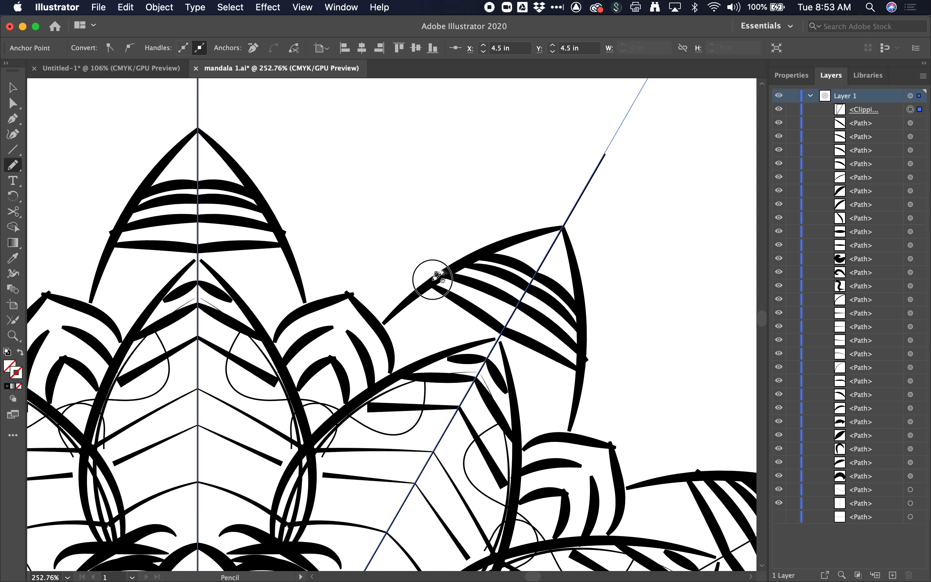
left_click_drag(435, 278, 547, 126)
key("super+z")
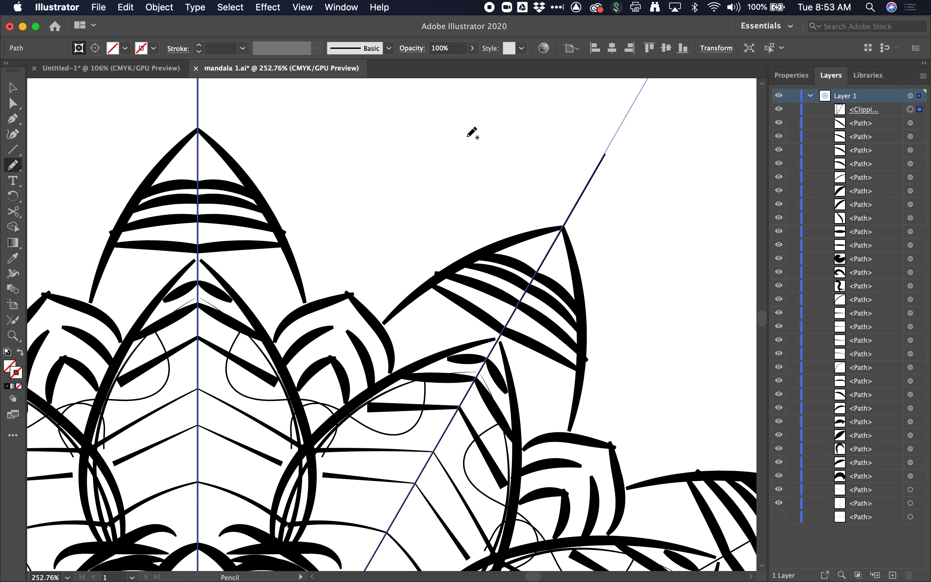
left_click(142, 49)
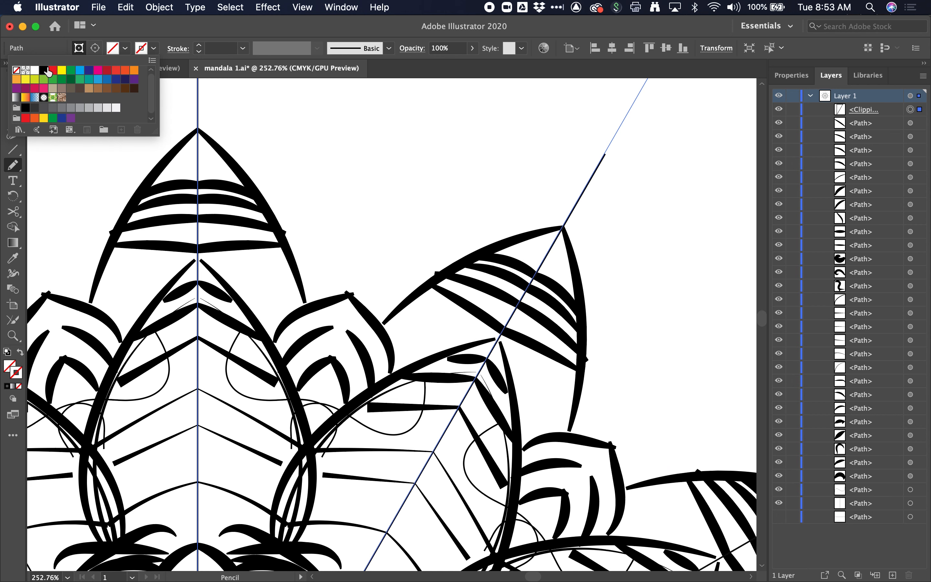
left_click(48, 71)
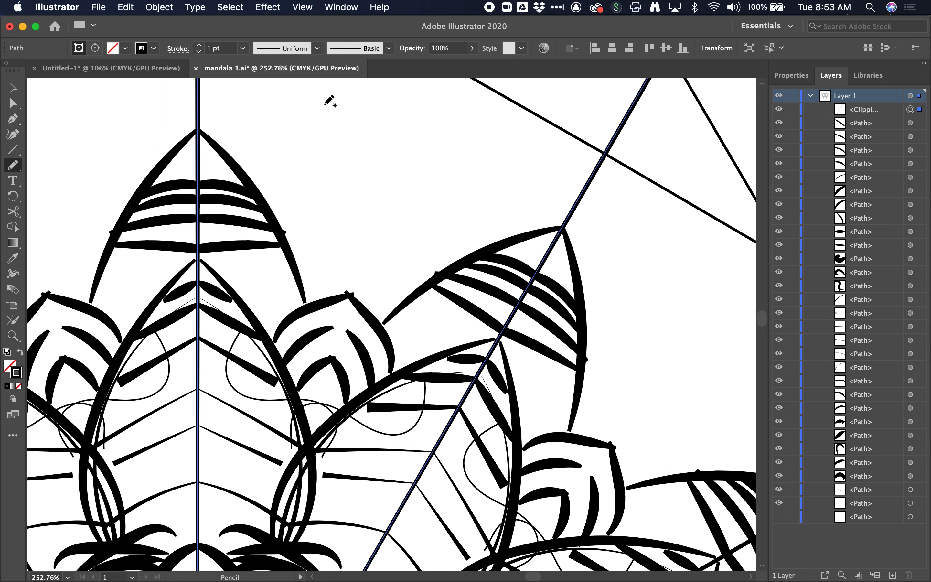
left_click(317, 48)
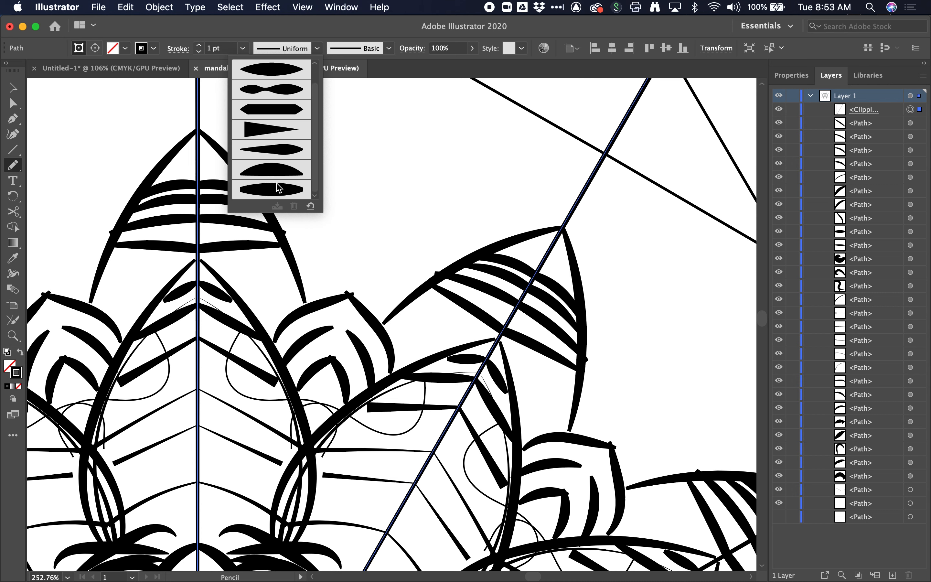
left_click(278, 189)
- Draw an arc around the petal tip and two curved lines across it with the Pencil
mouse_move(481, 252)
left_mouse_down()
mouse_move(500, 188)
mouse_move(591, 178)
left_mouse_up()
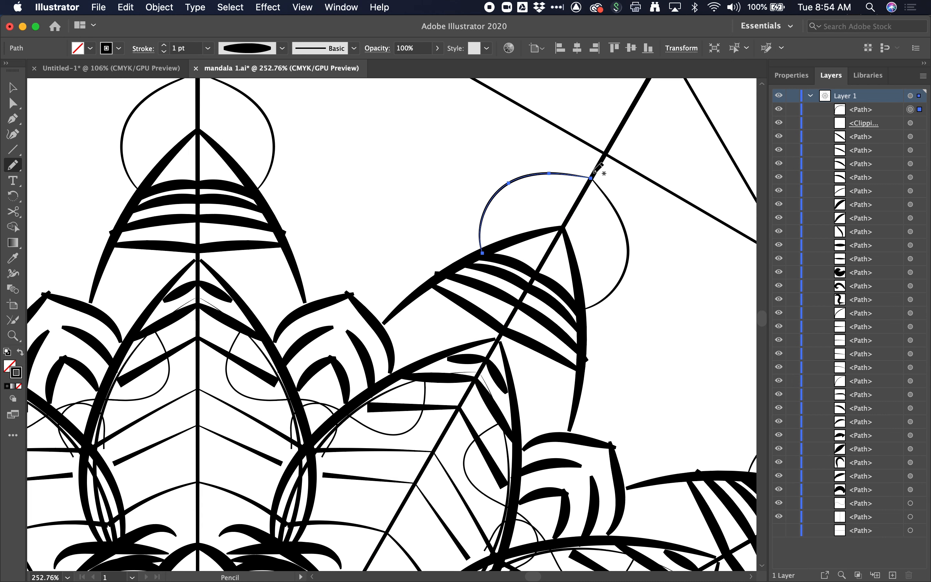
left_click_drag(489, 209, 572, 217)
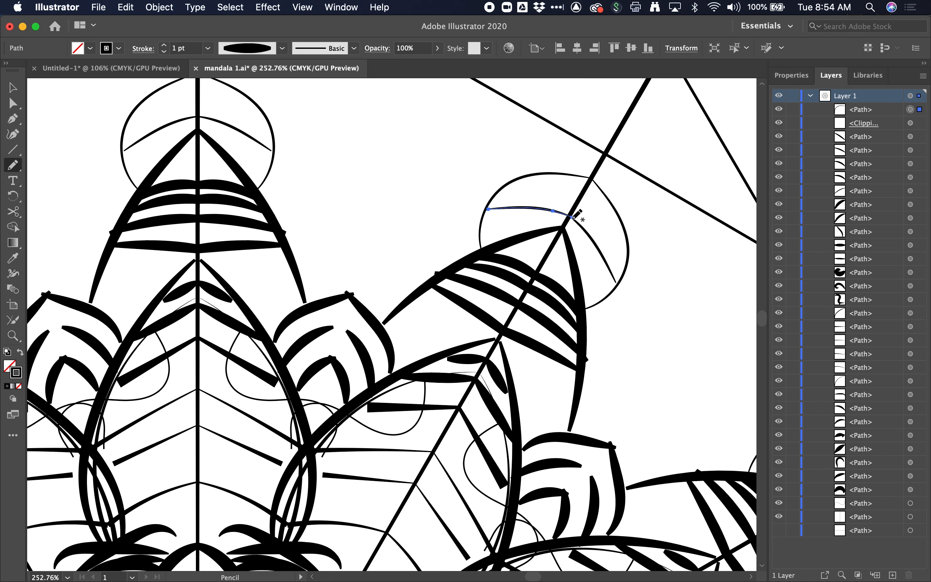
left_click_drag(515, 185, 613, 230)
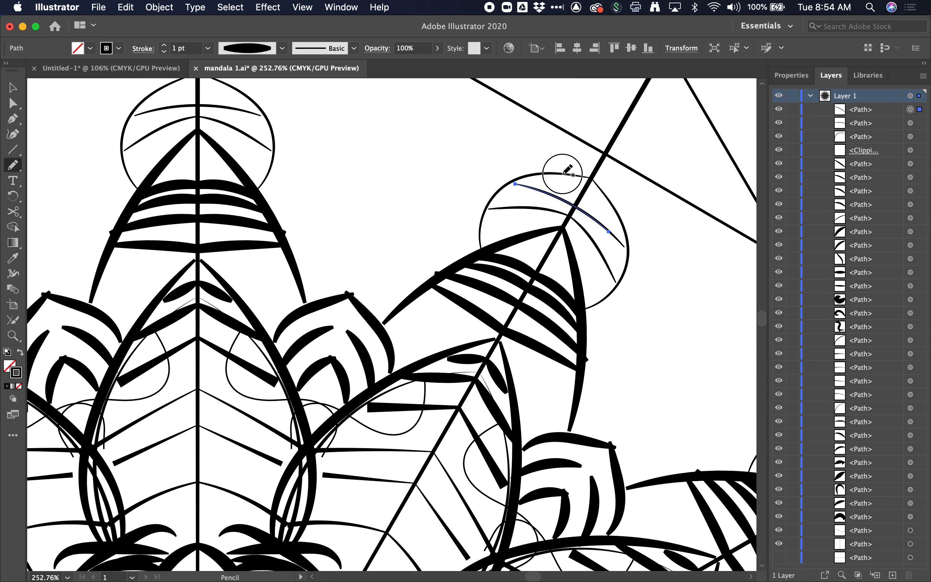
- Add short strokes inside the arc and longer curves extending beyond it with the Pencil
left_click_drag(563, 173, 569, 204)
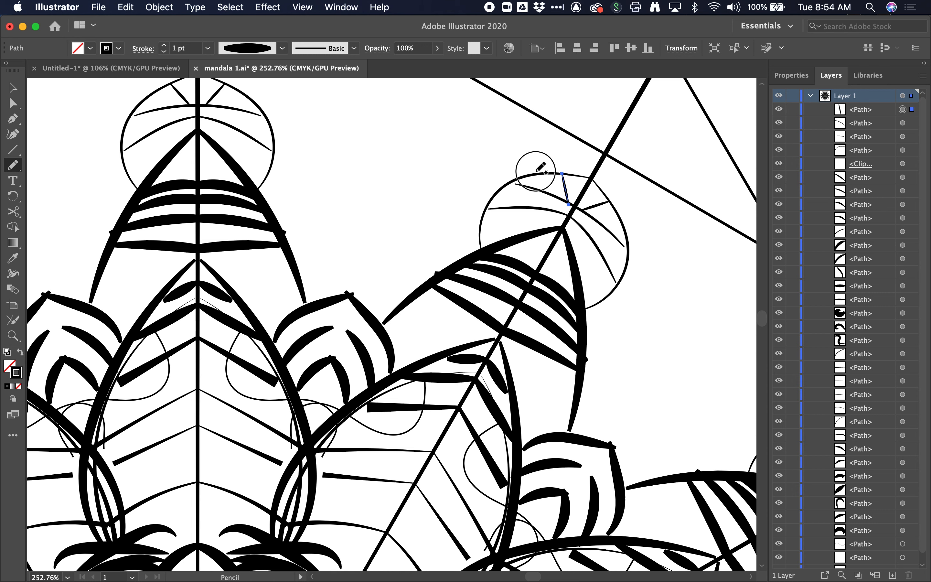
mouse_move(534, 171)
left_mouse_down()
mouse_move(553, 220)
mouse_move(617, 234)
left_mouse_up()
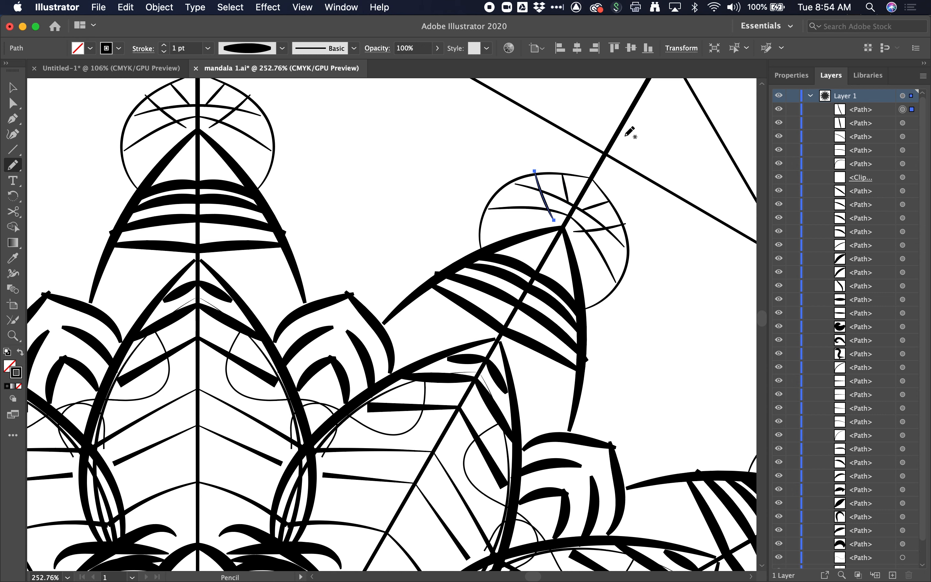
mouse_move(522, 154)
left_mouse_down()
mouse_move(560, 137)
mouse_move(666, 138)
mouse_move(696, 181)
mouse_move(705, 221)
mouse_move(707, 269)
mouse_move(692, 339)
left_mouse_up()
left_click_drag(525, 159, 612, 112)
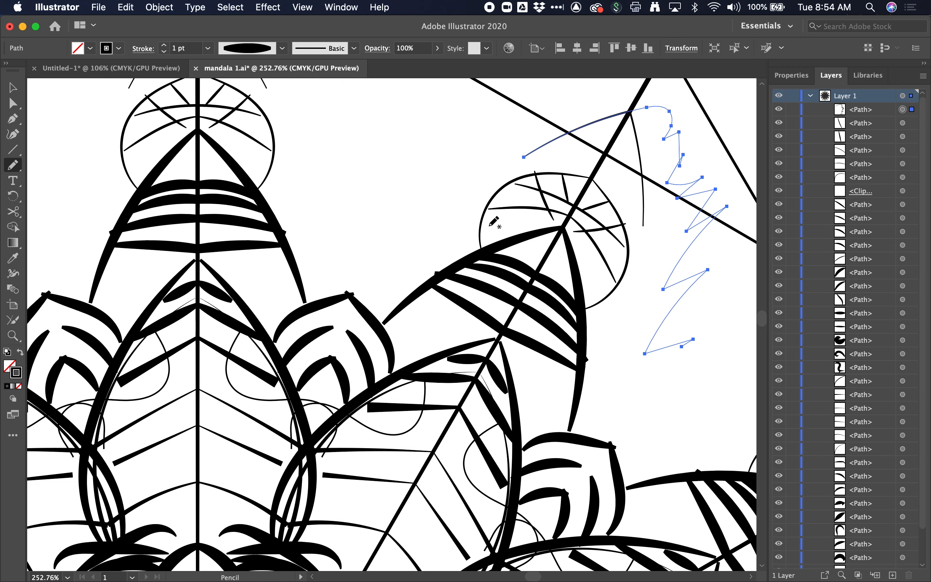
- Draw a curve along the petal's upper edge and set its stroke weight to 5 pt
scroll(490, 226, "up", 5)
left_click_drag(430, 387, 274, 339)
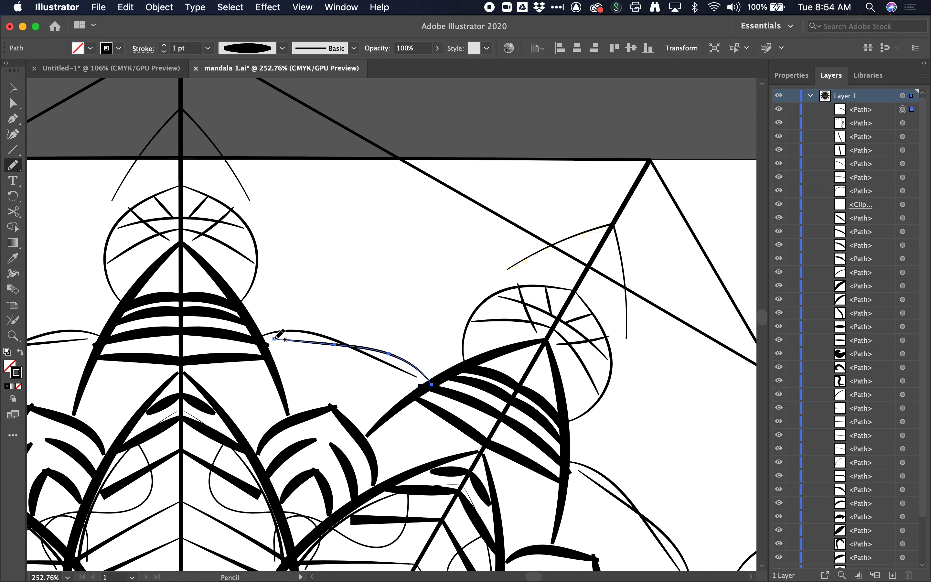
left_click(165, 43)
left_click(165, 43)
left_click(165, 43)
left_click(165, 43)
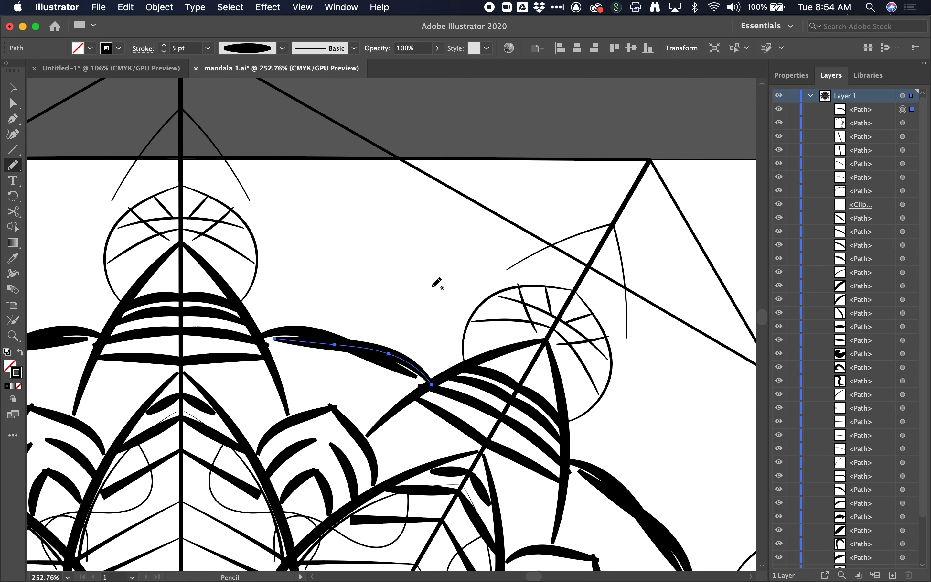
- Draw a large arc above the petal and small claw-like strokes at its ends with the Pencil
left_click_drag(386, 262, 632, 184)
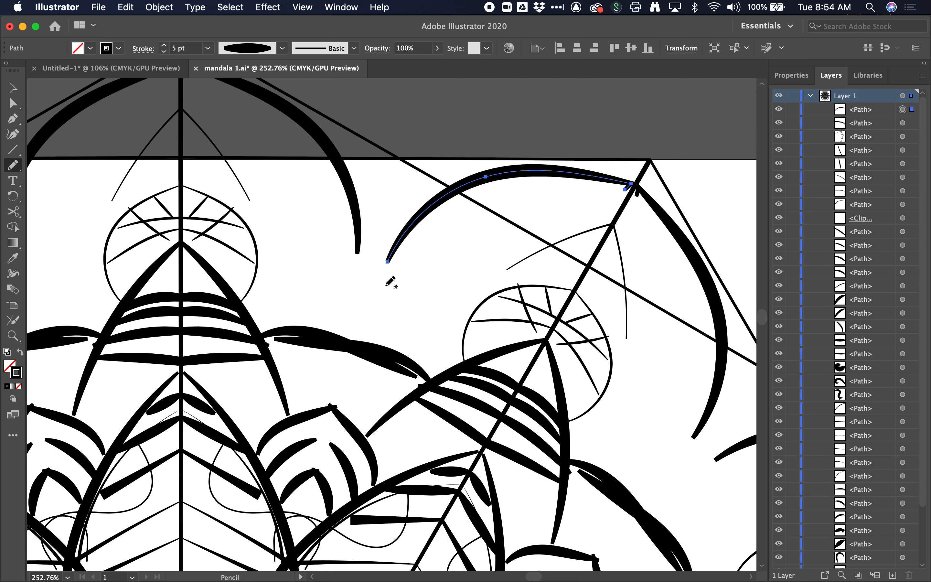
mouse_move(392, 279)
left_mouse_down()
mouse_move(379, 263)
mouse_move(341, 297)
left_mouse_up()
mouse_move(399, 344)
left_mouse_down()
mouse_move(451, 318)
mouse_move(539, 348)
left_mouse_up()
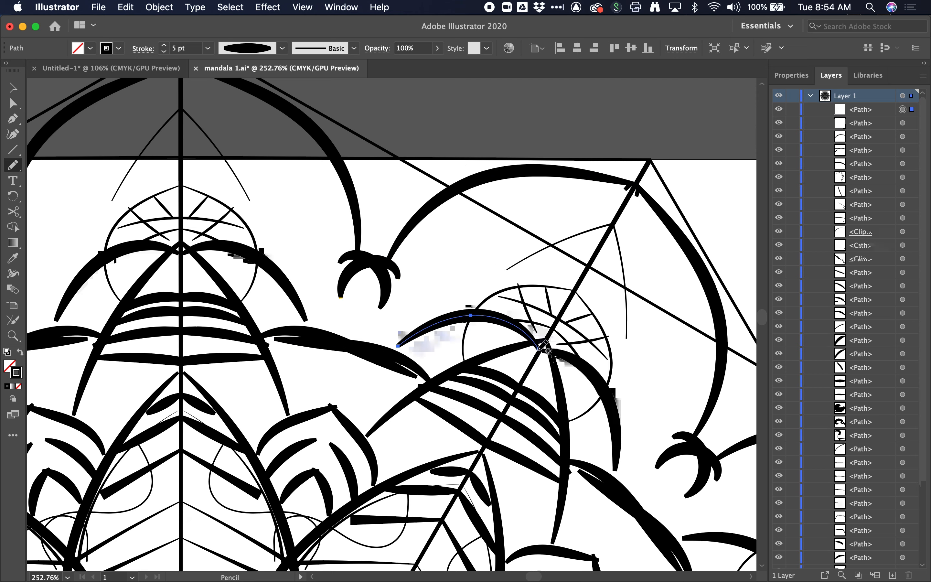
left_click_drag(469, 351, 530, 385)
- Rename the clipping group in the layer list as c
scroll(530, 385, "down", 10)
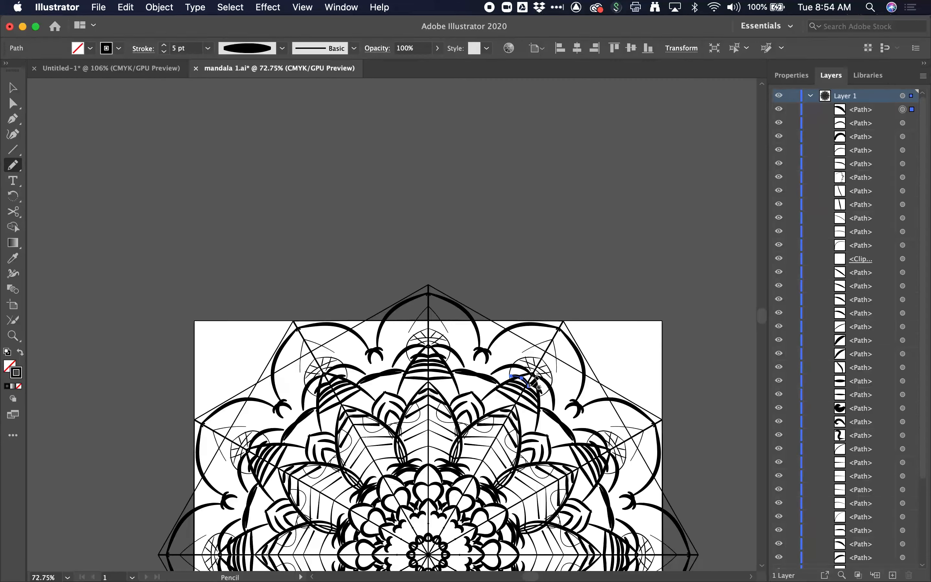
scroll(527, 386, "down", 5)
scroll(526, 386, "right", 2)
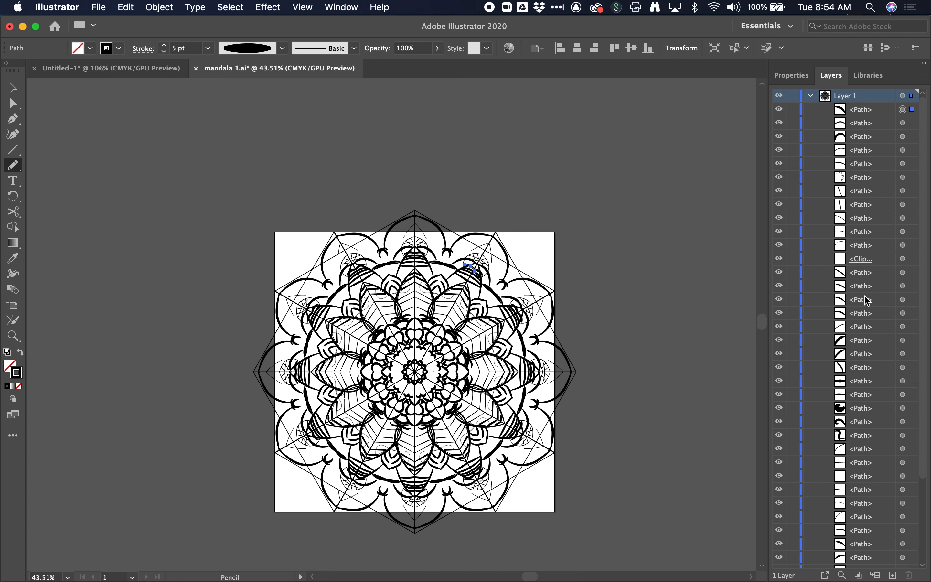
left_click(781, 331)
left_click(780, 309)
left_click(781, 309)
left_click(779, 303)
left_click(779, 303)
left_click(780, 259)
left_click(779, 259)
double_click(872, 262)
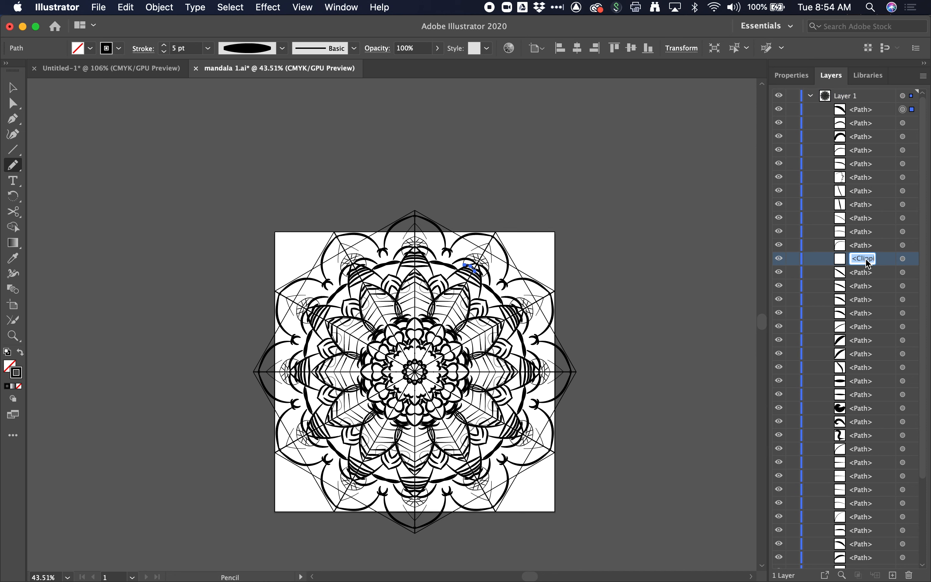
type("c")
key("Return")
- Hide and re-show the c group to compare the mandala with and without it
scroll(565, 264, "up", 5)
scroll(564, 247, "left", 8)
scroll(564, 248, "down", 3)
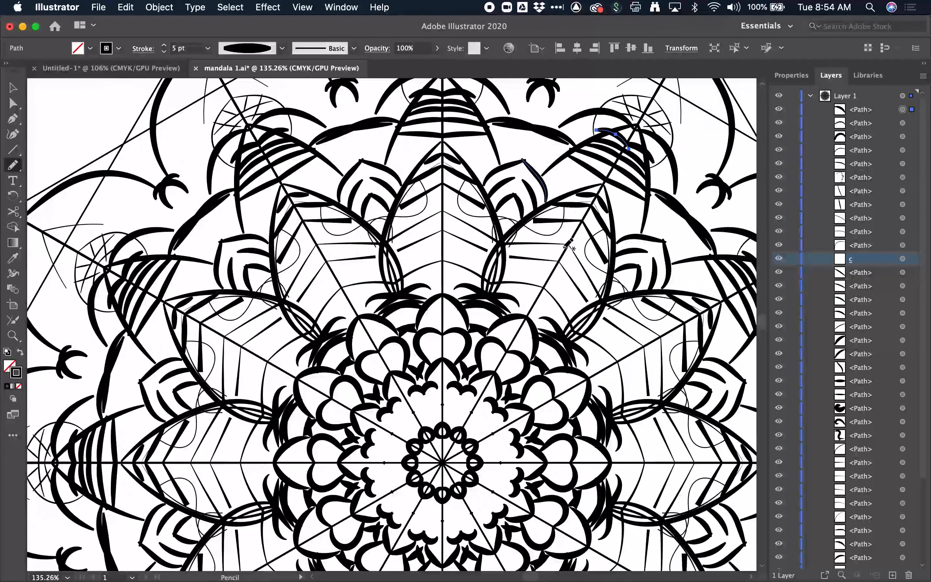
scroll(650, 236, "right", 2)
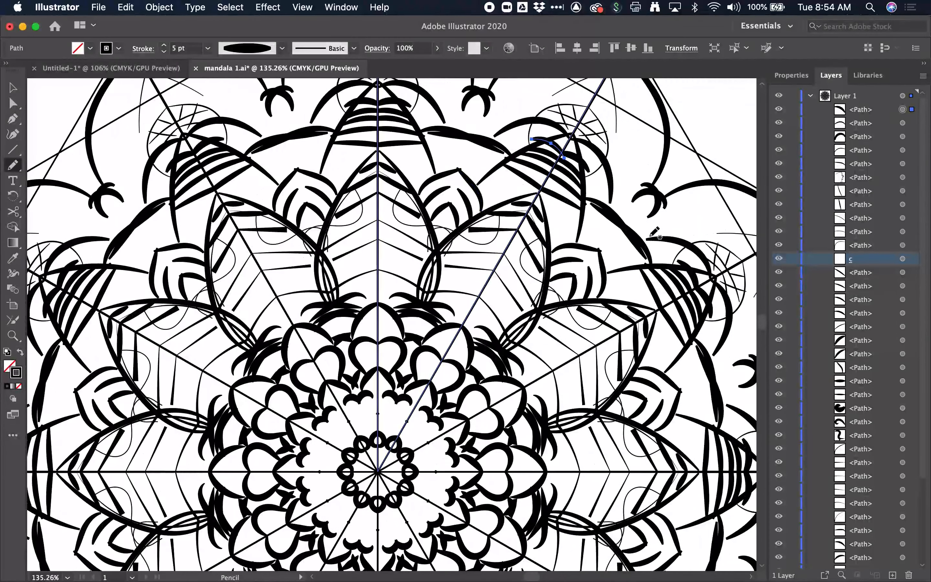
left_click(779, 263)
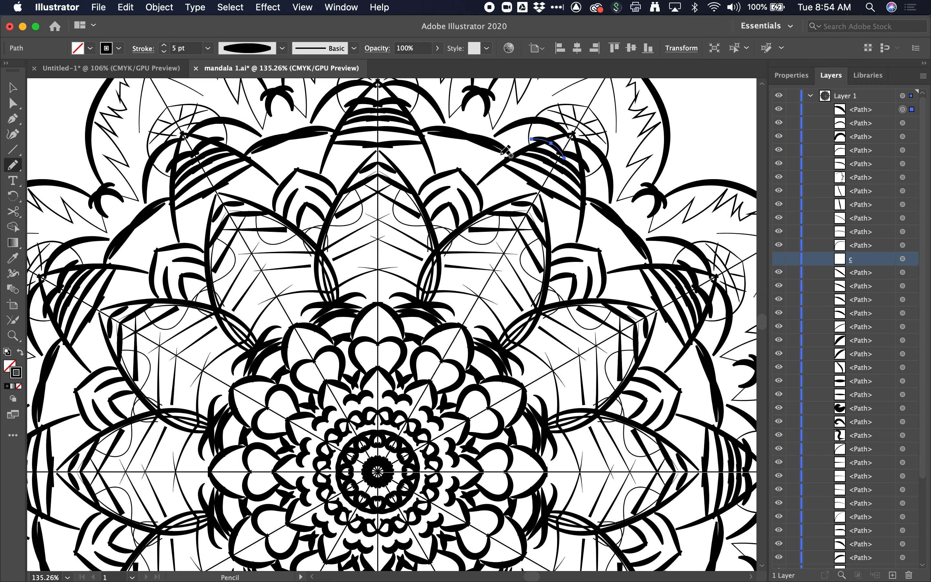
left_click(781, 261)
- Save the document as mandala final1.ai with the default Illustrator options
scroll(489, 262, "down", 2)
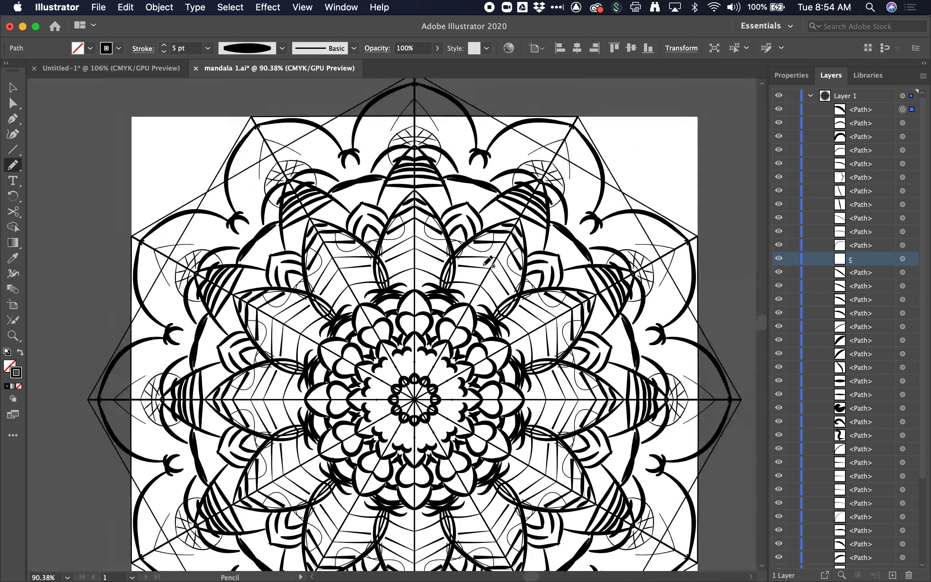
scroll(488, 262, "down", 2)
scroll(461, 293, "right", 2)
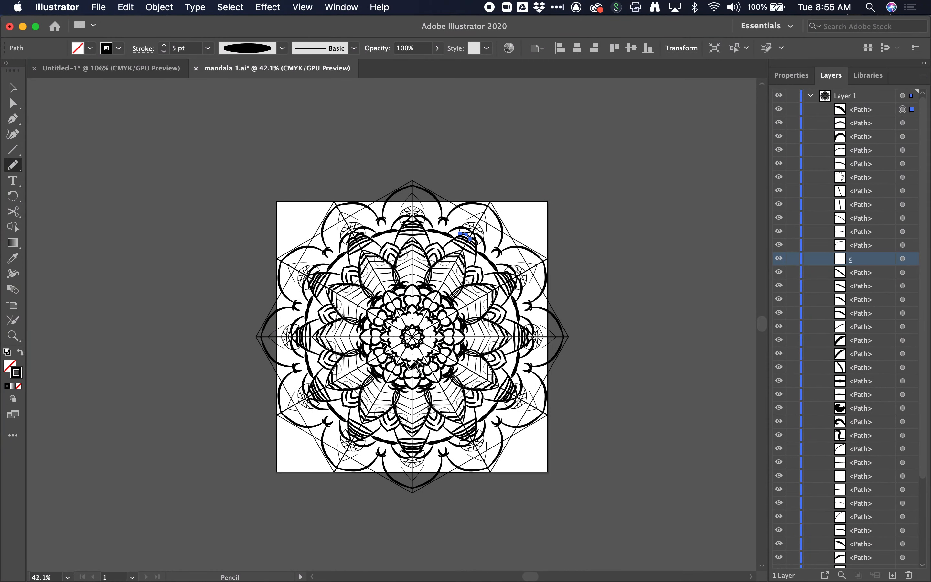
scroll(415, 363, "up", 1)
scroll(413, 361, "up", 5)
scroll(385, 351, "up", 3)
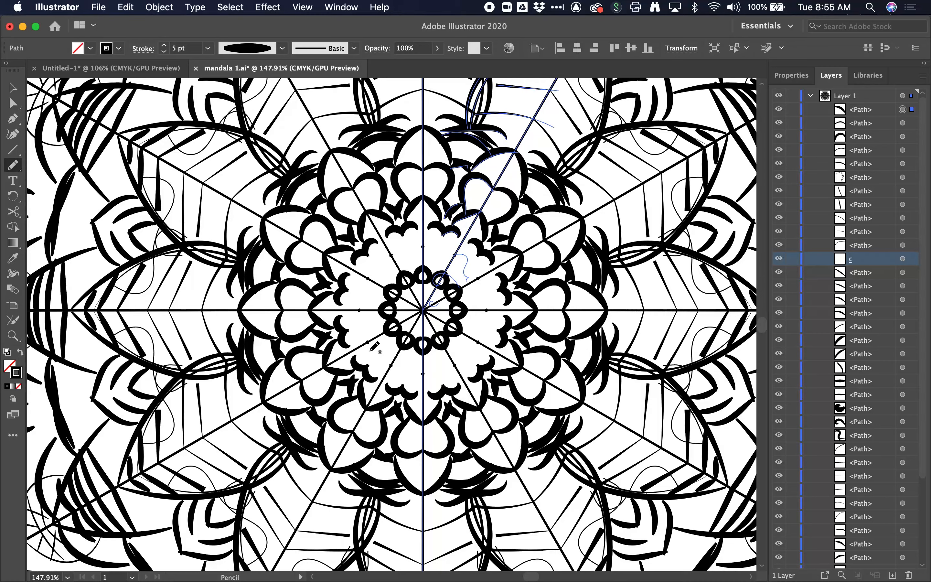
left_click(101, 7)
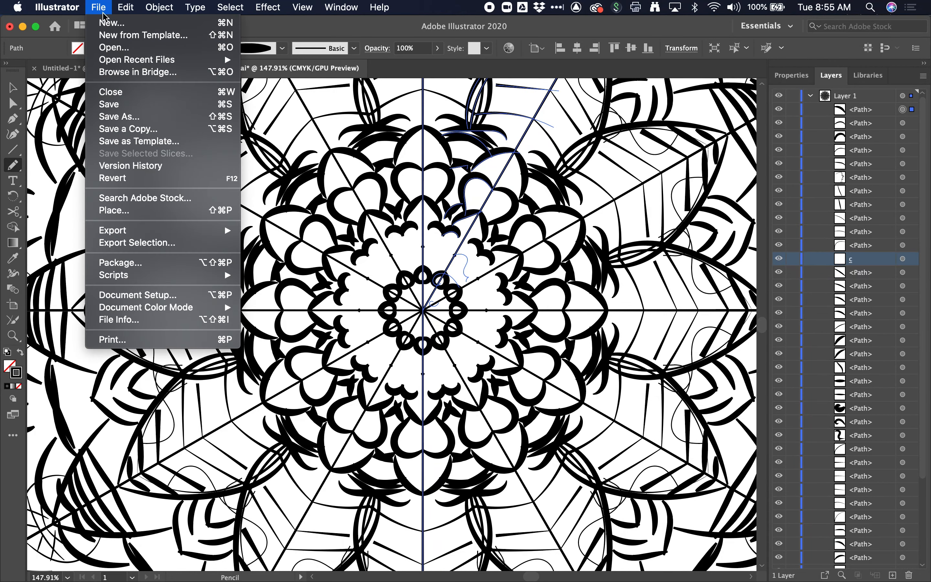
left_click(131, 118)
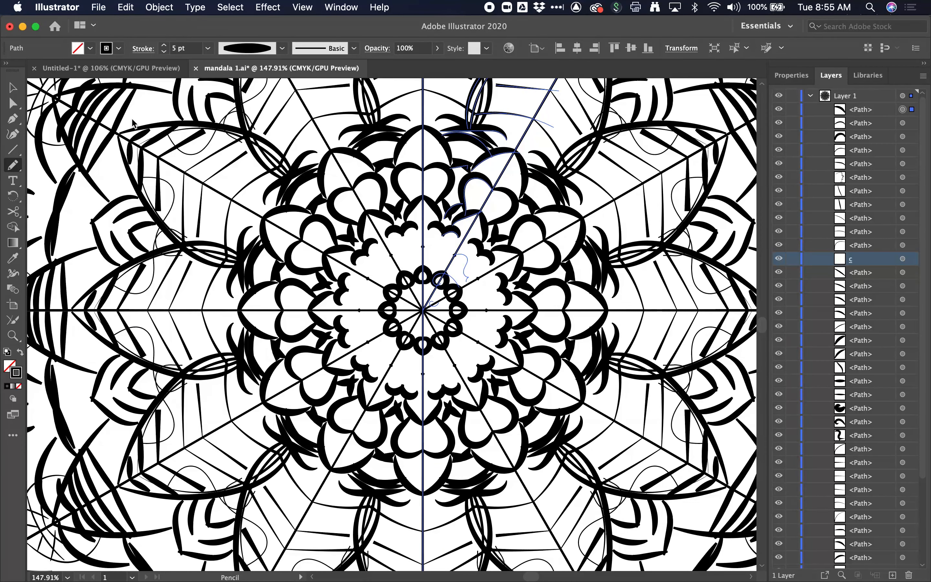
key("Left")
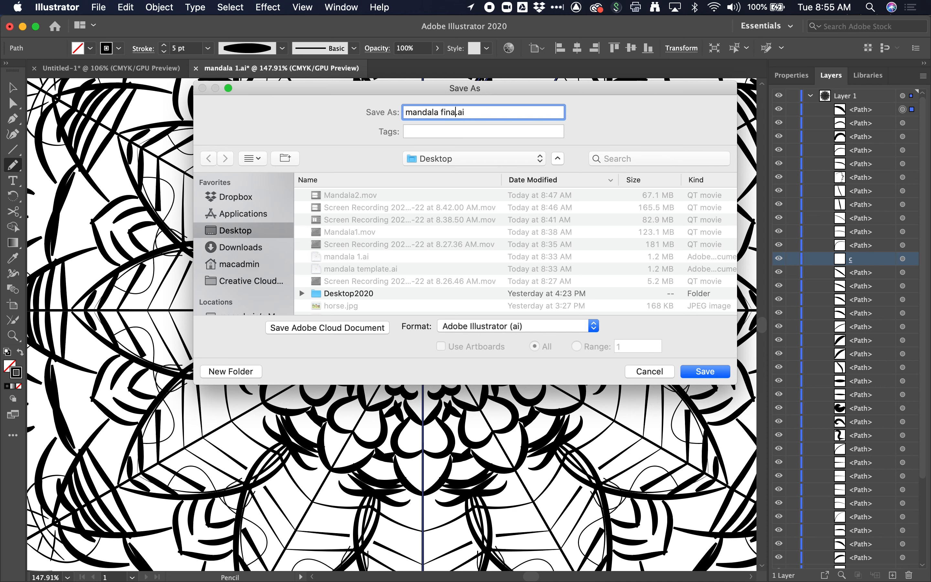
key("Return")
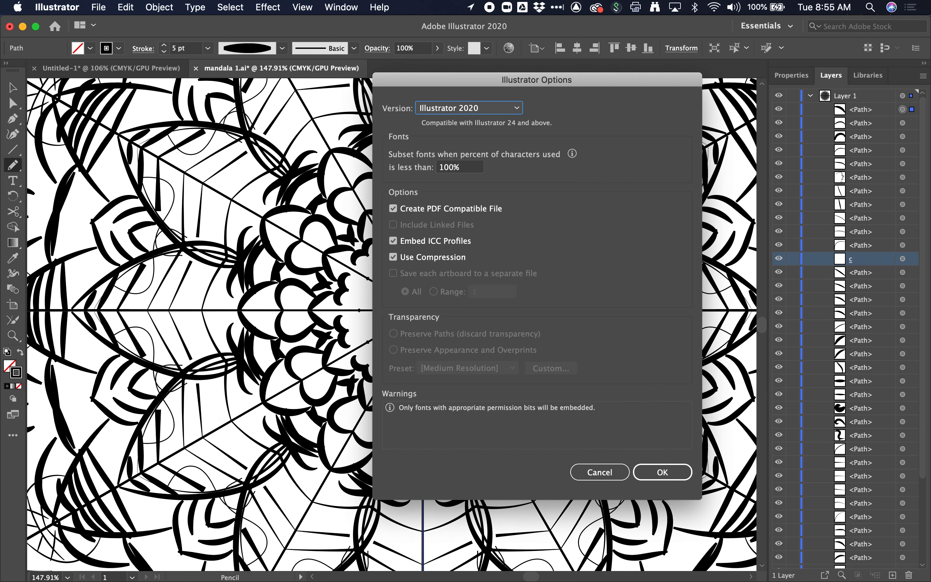
left_click(642, 472)
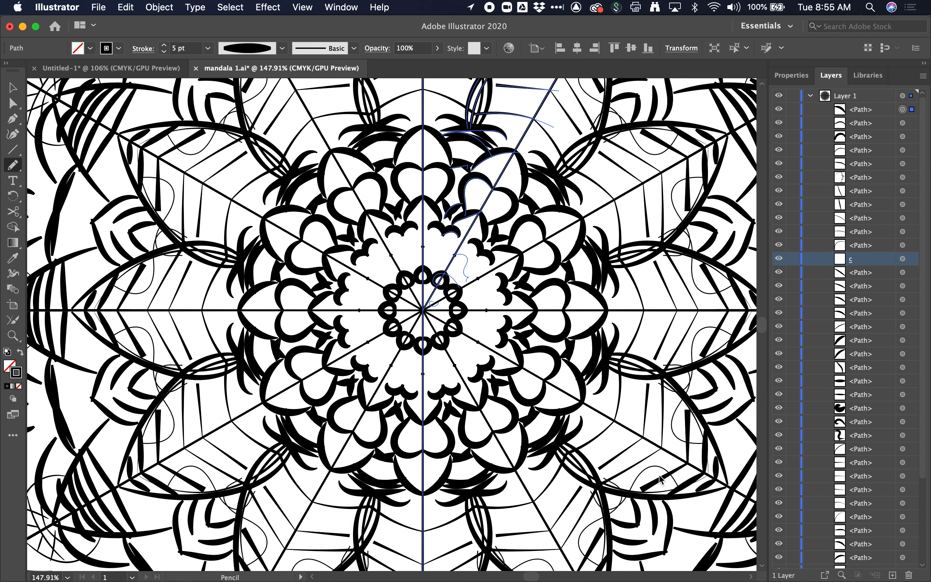
- Switch to the Selection tool, deselect, and hide the two bottom-most paths of Layer 1
scroll(331, 152, "down", 5)
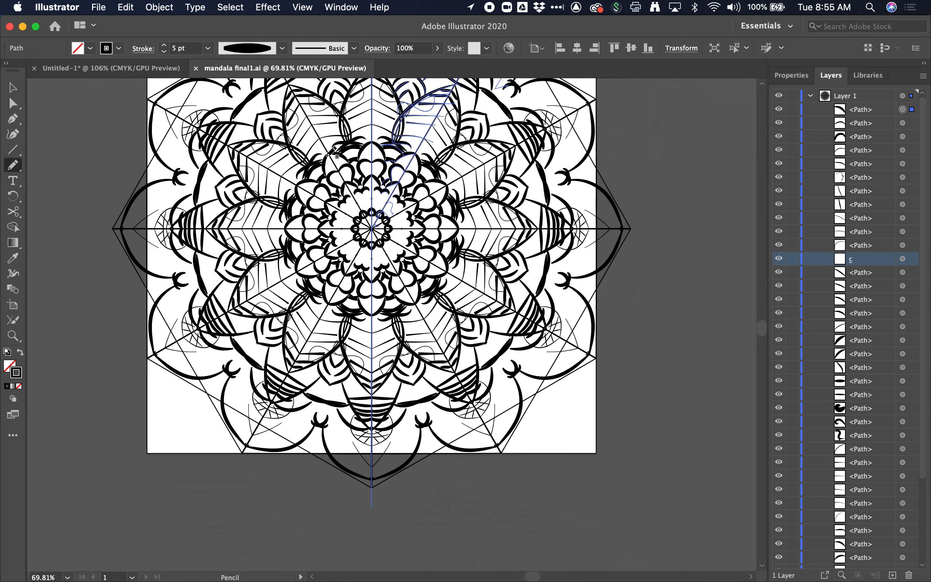
left_click(13, 88)
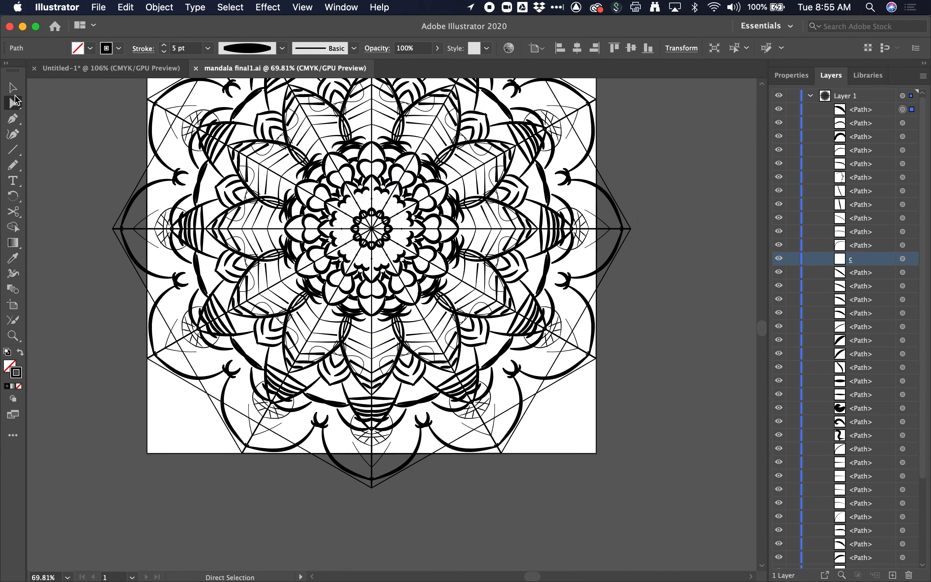
left_click(87, 130)
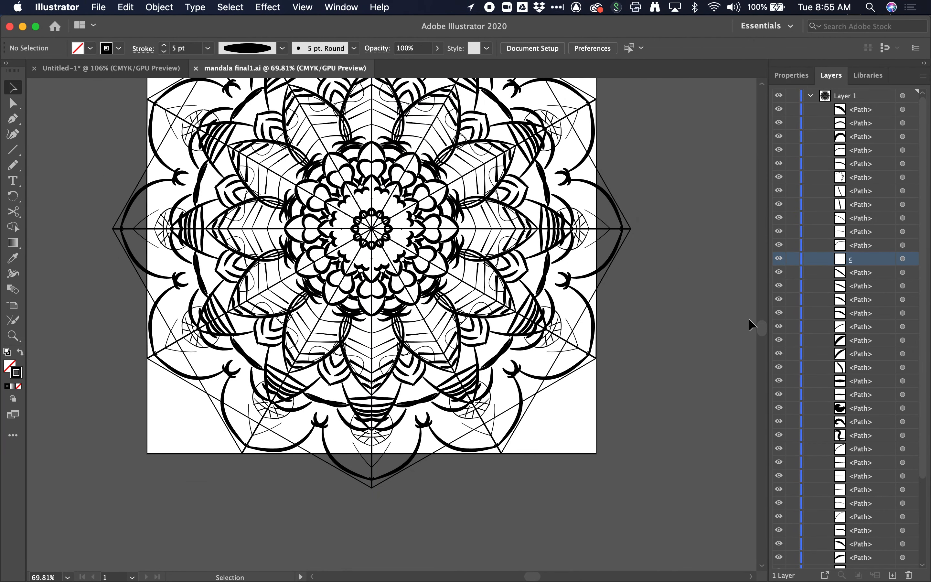
left_click(862, 99)
left_click(902, 97)
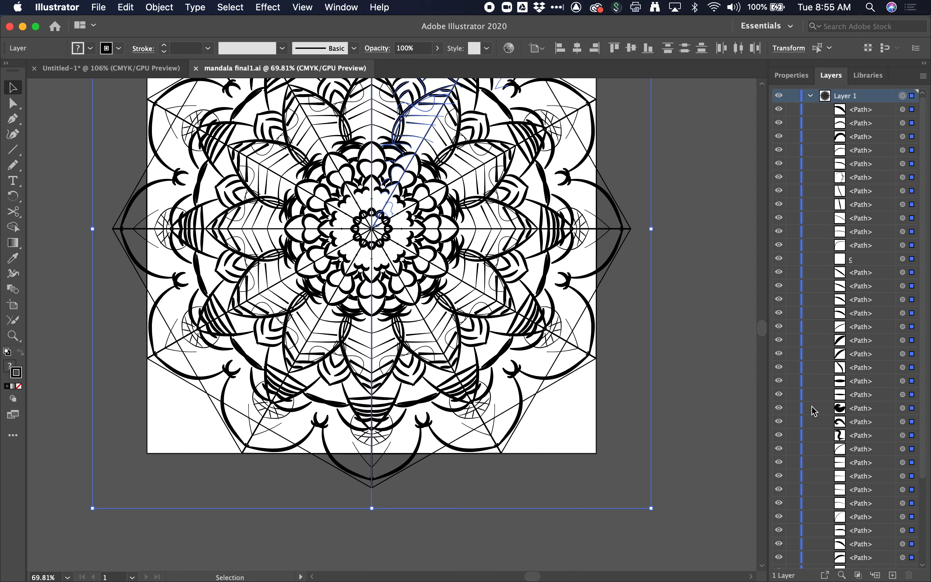
scroll(812, 411, "down", 5)
left_click(778, 549)
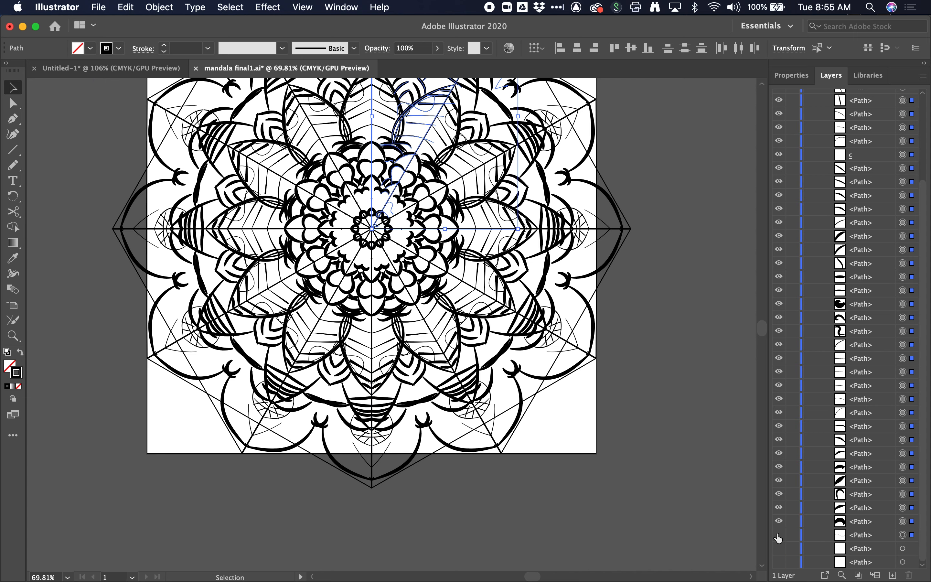
left_click(778, 534)
- Try setting the c group to no fill and stroke, then undo it
scroll(504, 338, "down", 3)
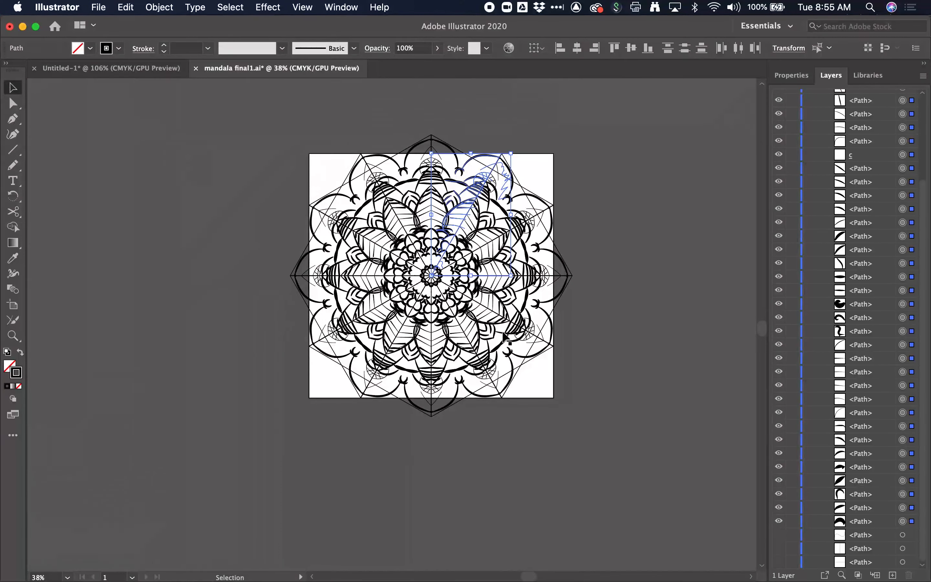
scroll(504, 338, "up", 5)
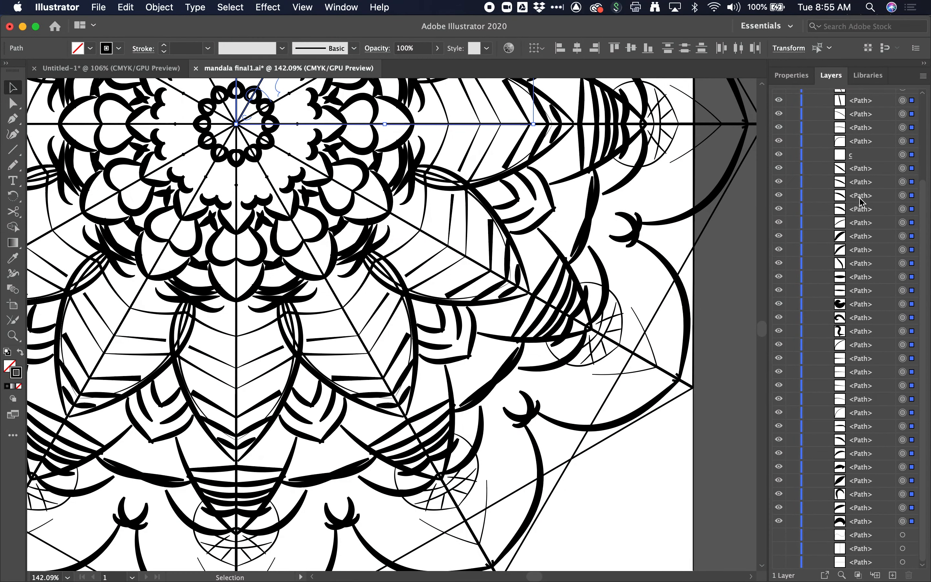
scroll(816, 200, "up", 5)
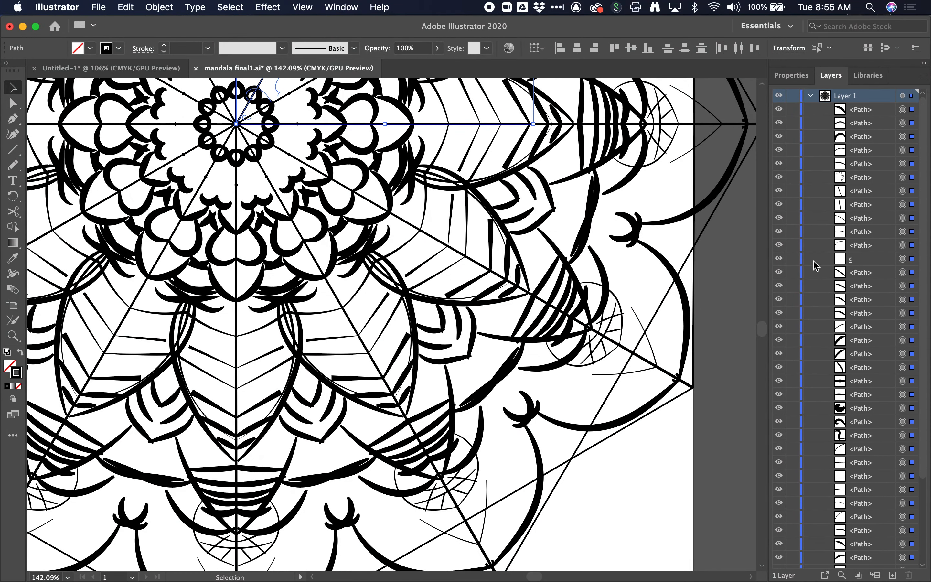
left_click(863, 262)
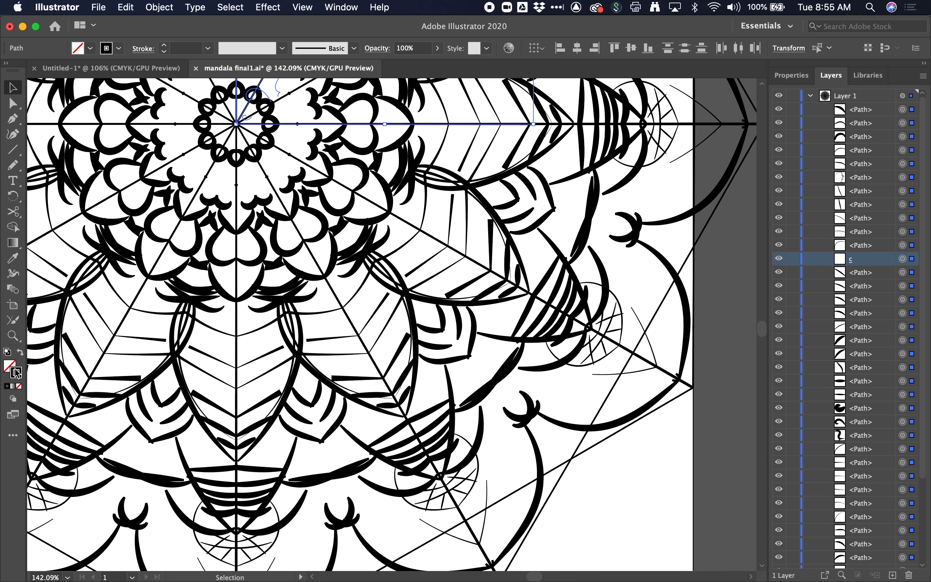
left_click(20, 386)
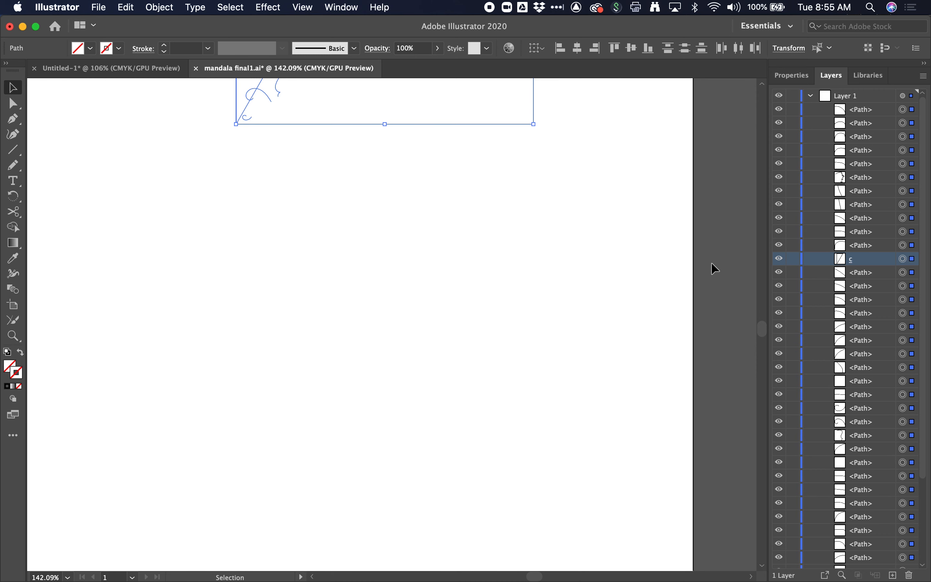
key("super+z")
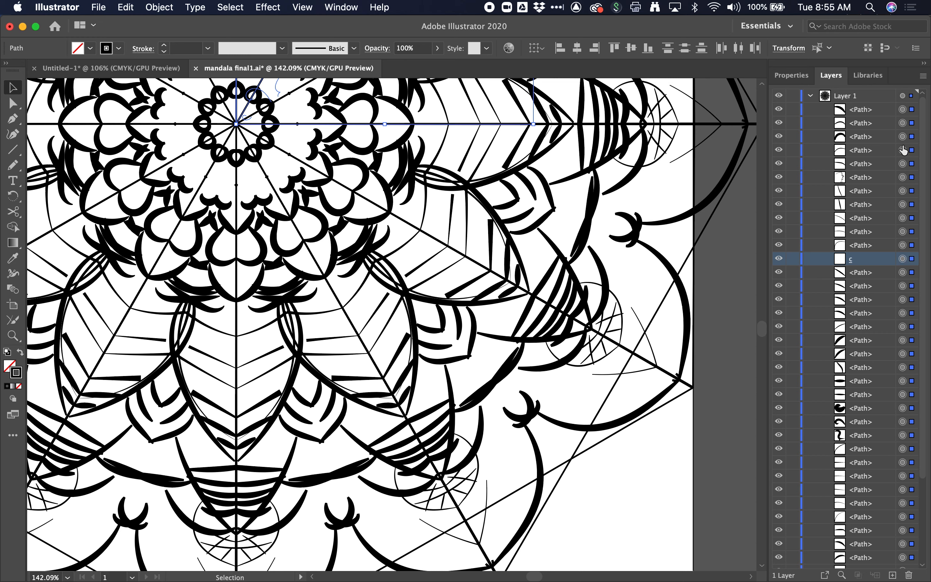
- Select the art of the c group and set its stroke to None
left_click(902, 259)
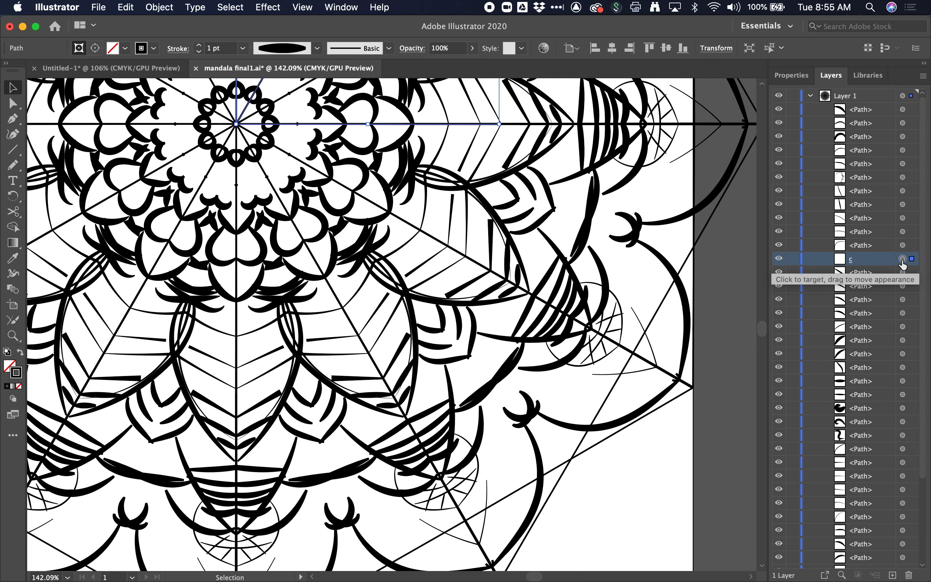
left_click(19, 387)
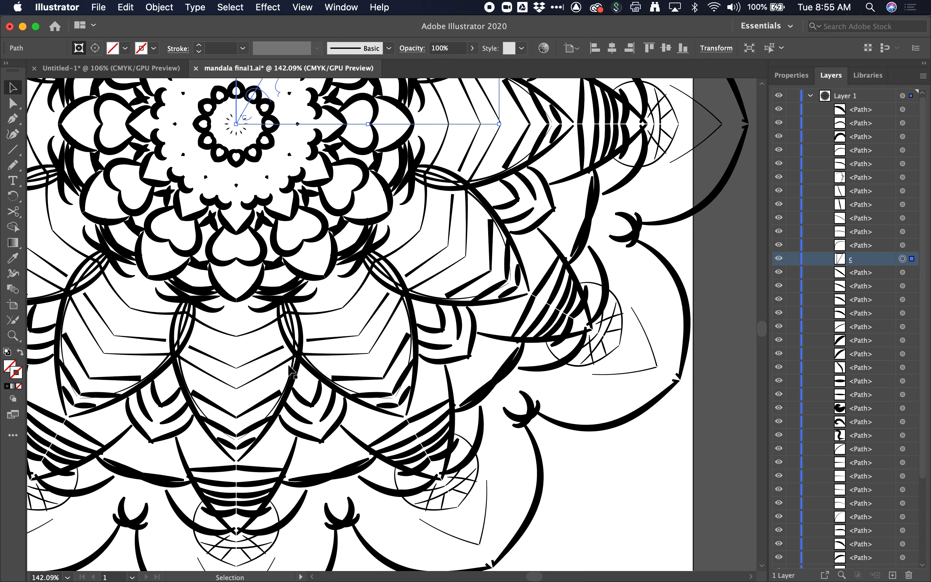
- Select all artwork in Layer 1 and apply Expand Appearance
scroll(289, 366, "down", 3)
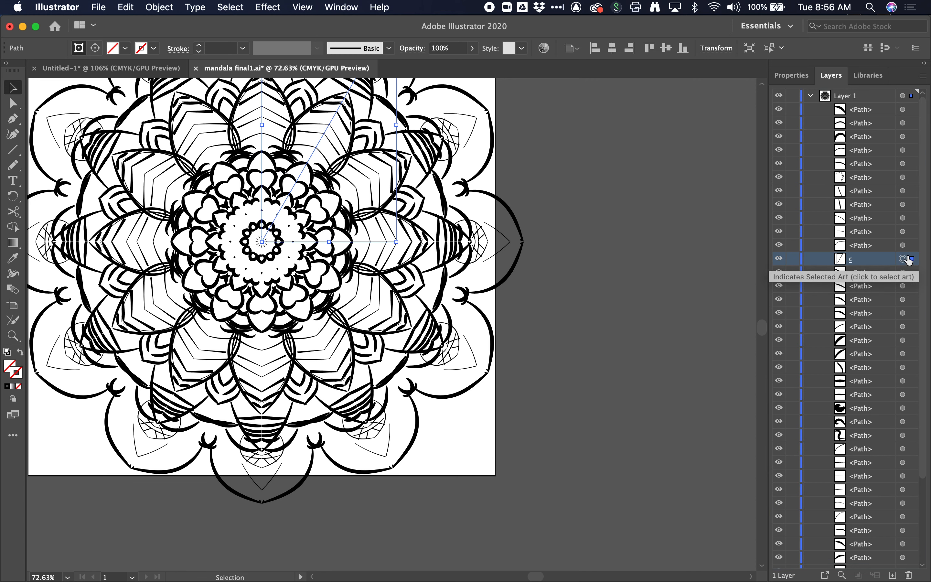
scroll(571, 262, "right", 1)
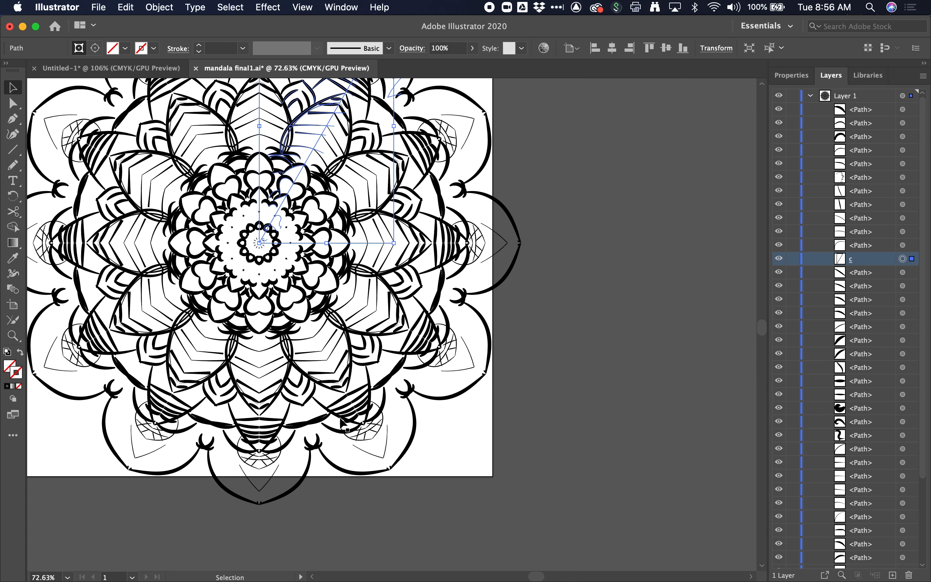
scroll(365, 388, "down", 5)
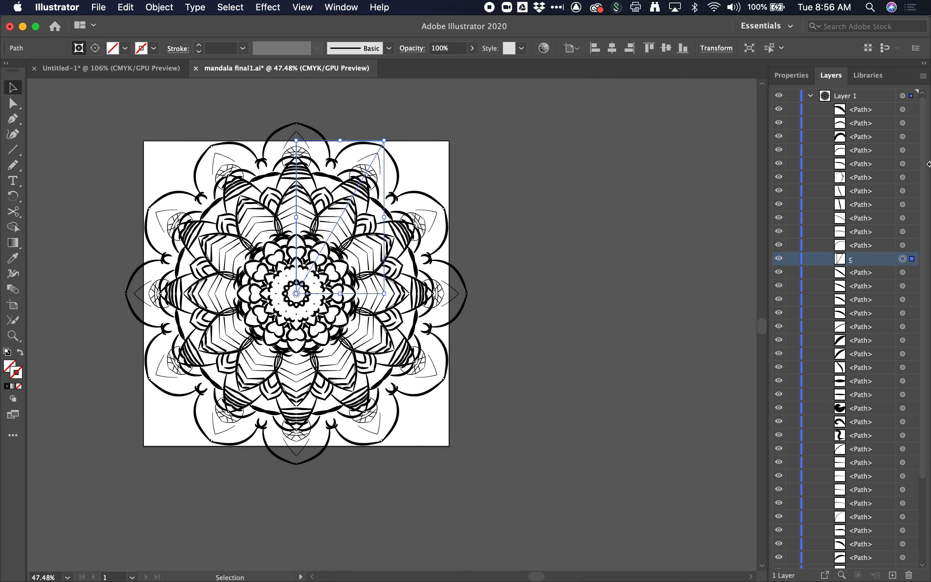
left_click(884, 101)
left_click(903, 97)
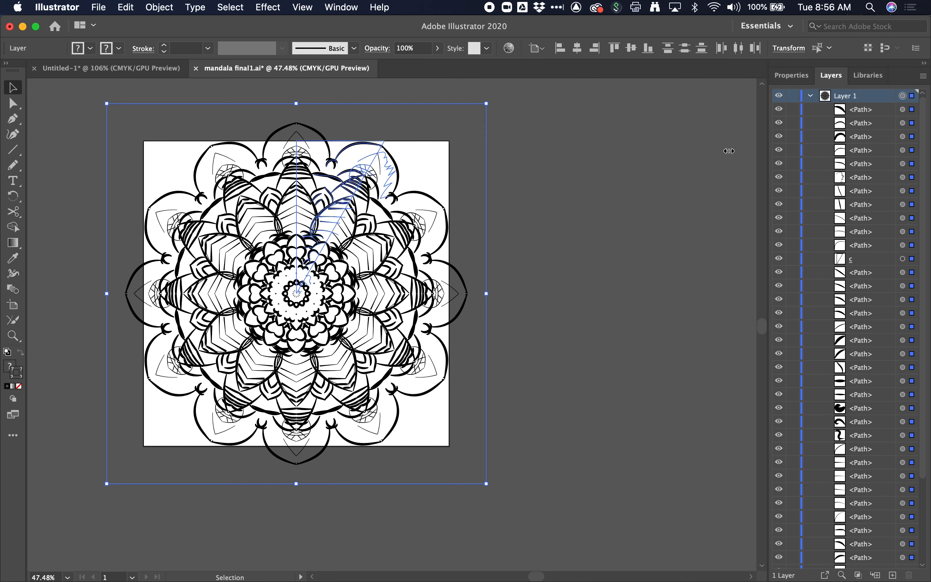
left_click(164, 10)
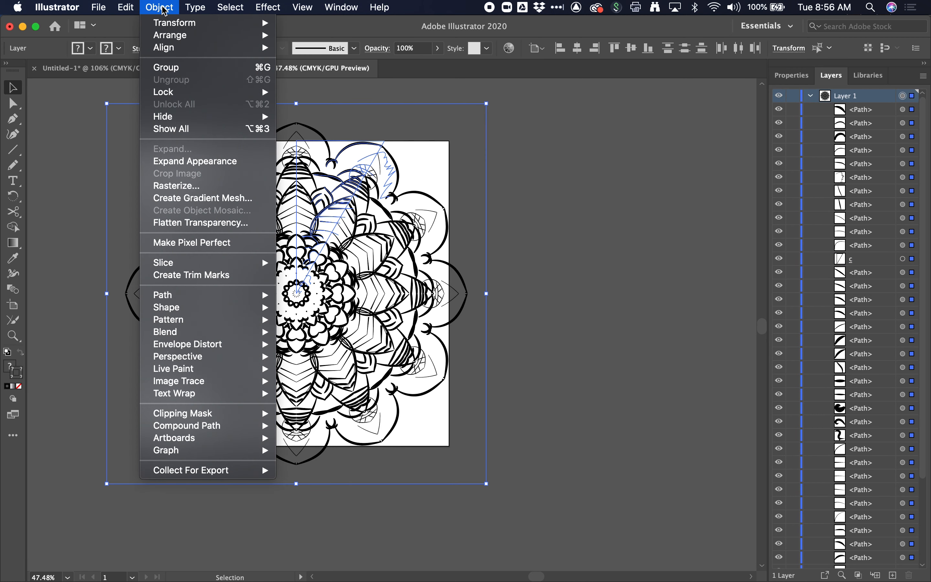
left_click(178, 169)
scroll(271, 294, "up", 5)
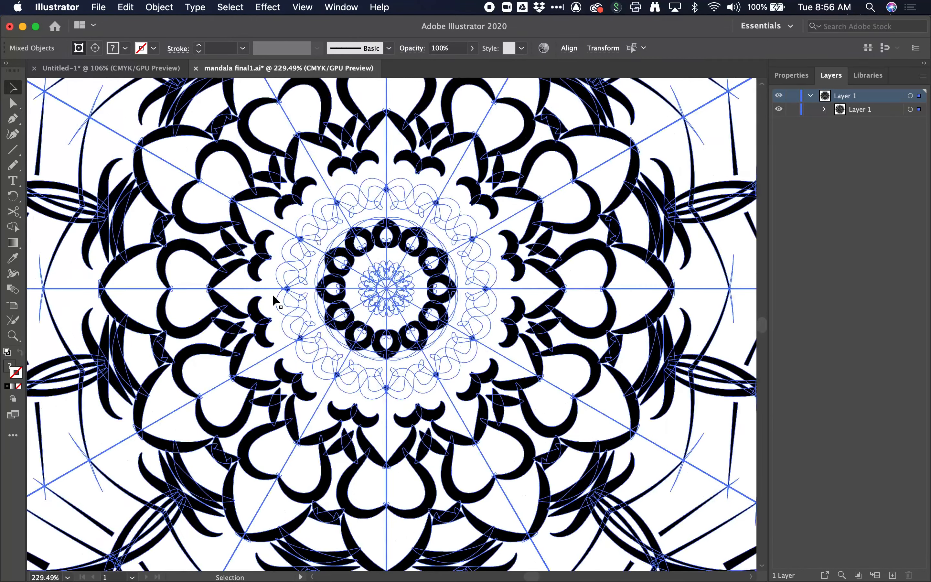
- Apply Expand to the selected mandala artwork
scroll(272, 269, "up", 3)
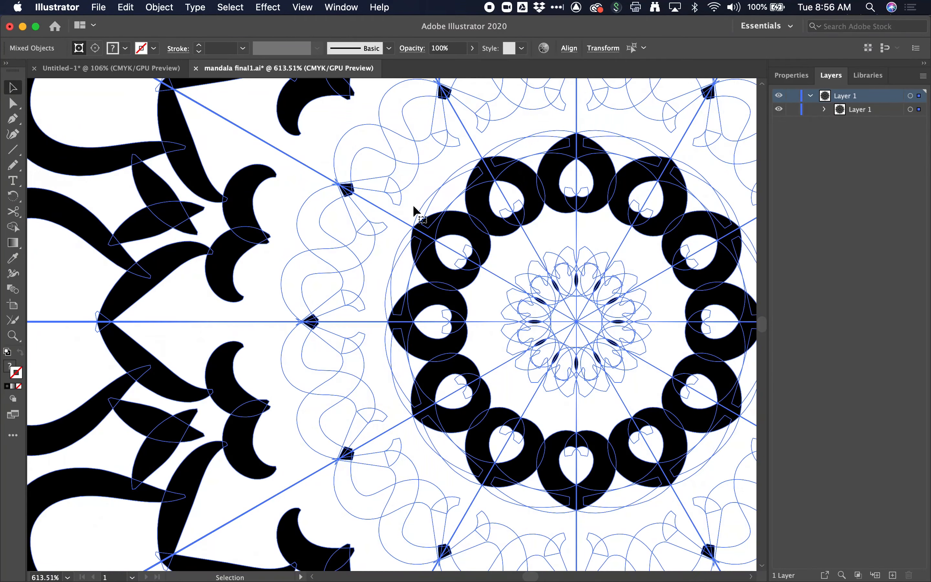
scroll(365, 257, "down", 4)
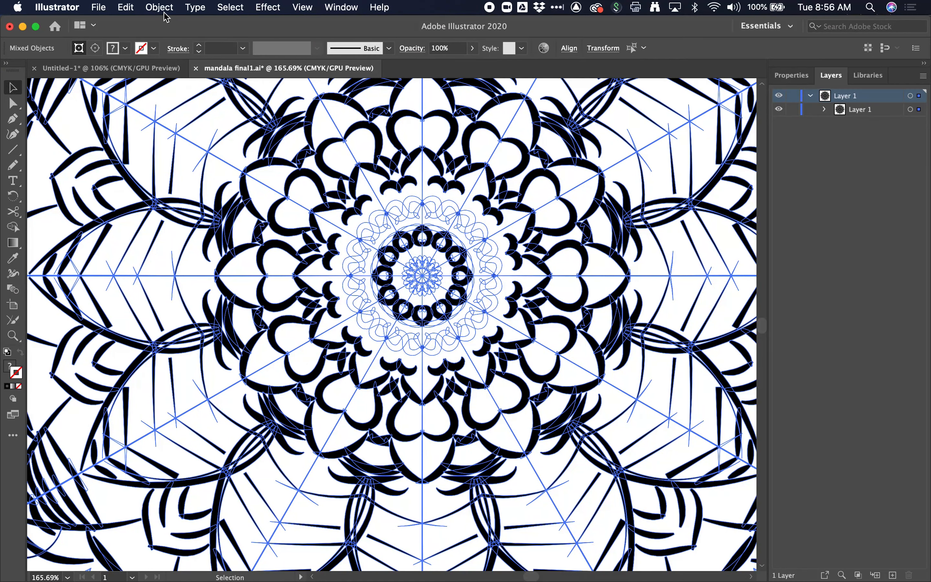
left_click(166, 7)
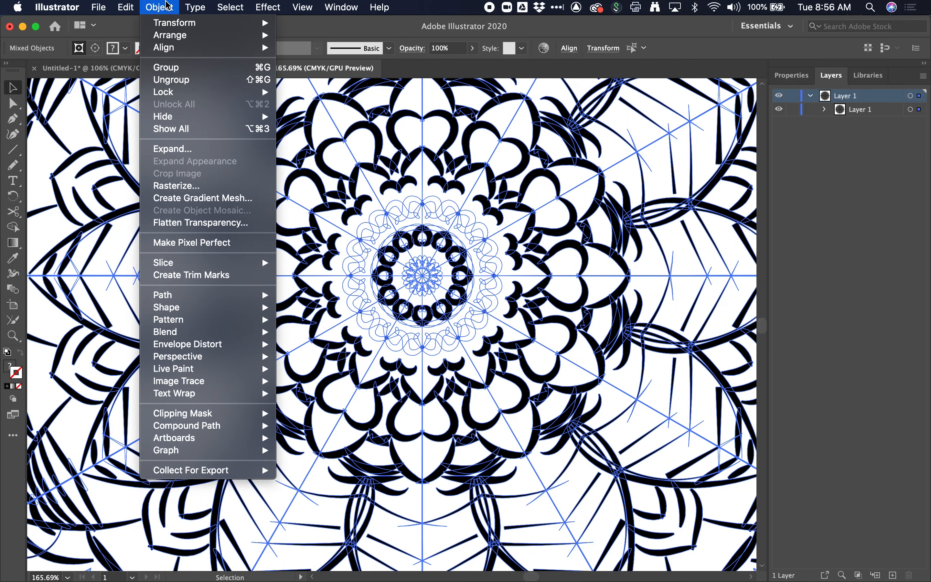
left_click(187, 152)
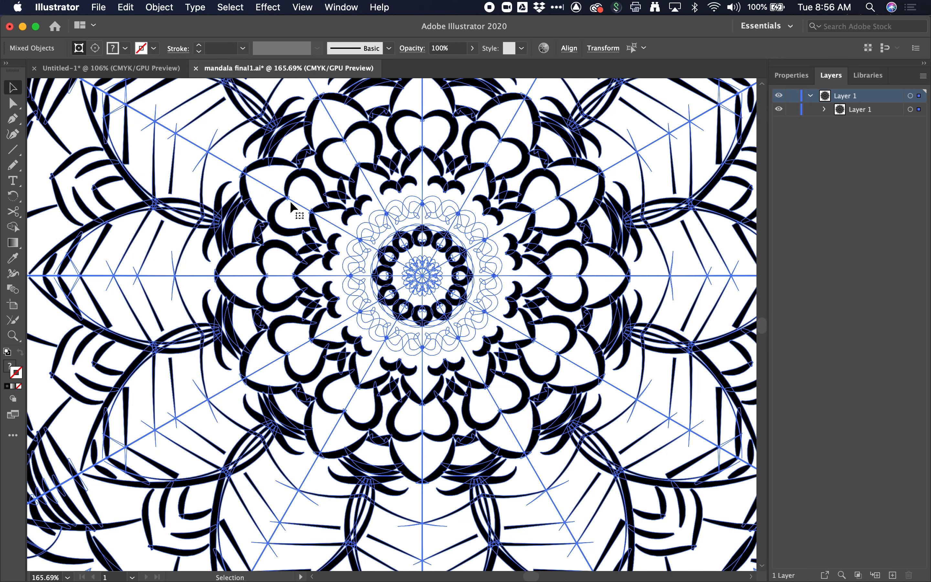
- Check the sublayers of Layer 1 and apply Expand to the artwork once more
left_click(824, 109)
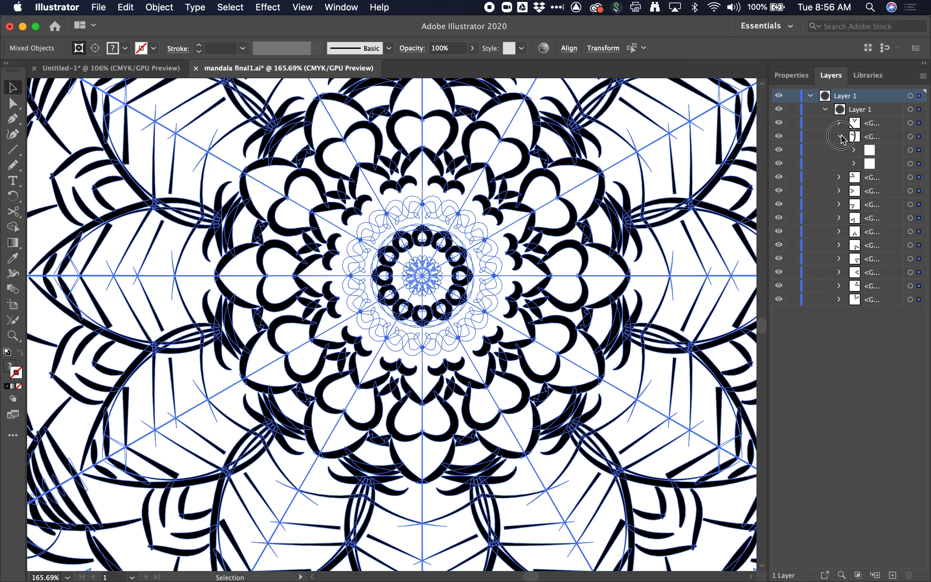
left_click(827, 109)
left_click(158, 7)
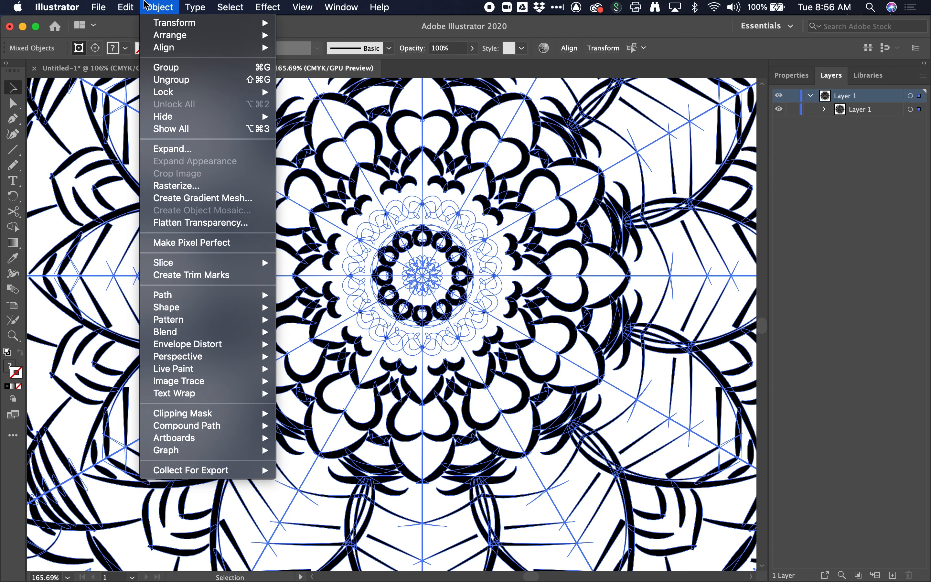
left_click(175, 149)
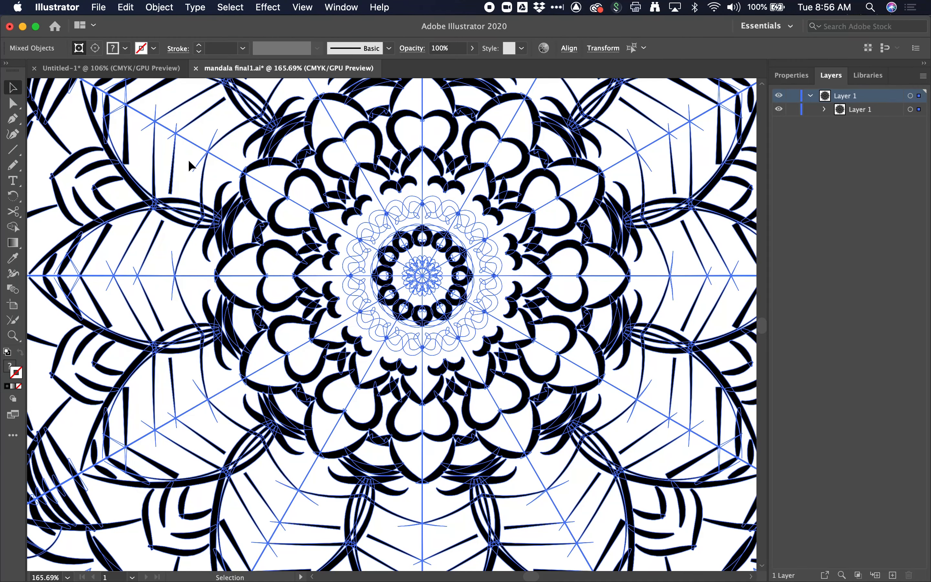
left_click(169, 5)
left_click(170, 5)
scroll(558, 274, "up", 5)
scroll(386, 227, "down", 9)
- Open the Pathfinder panel and move it over the canvas beside the mandala
left_click(796, 75)
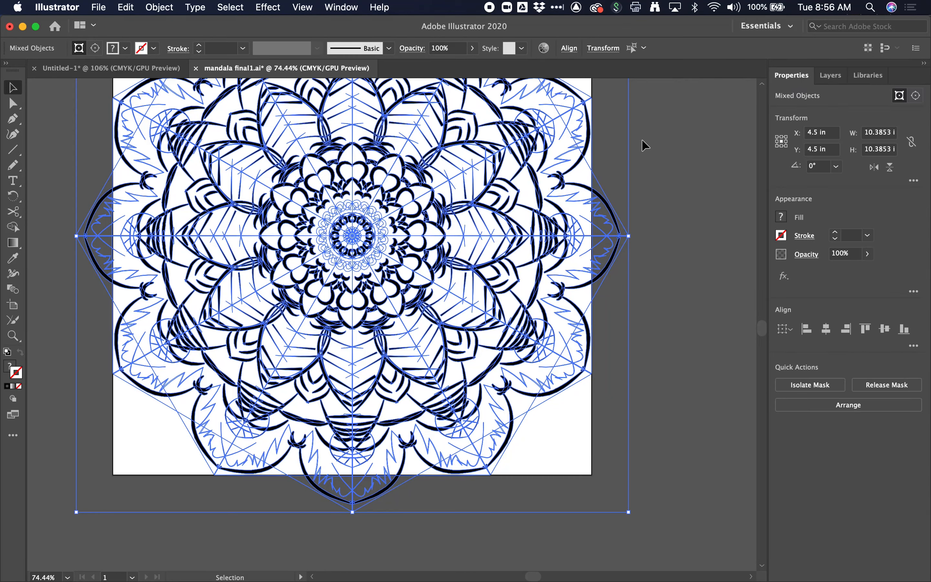
left_click(342, 7)
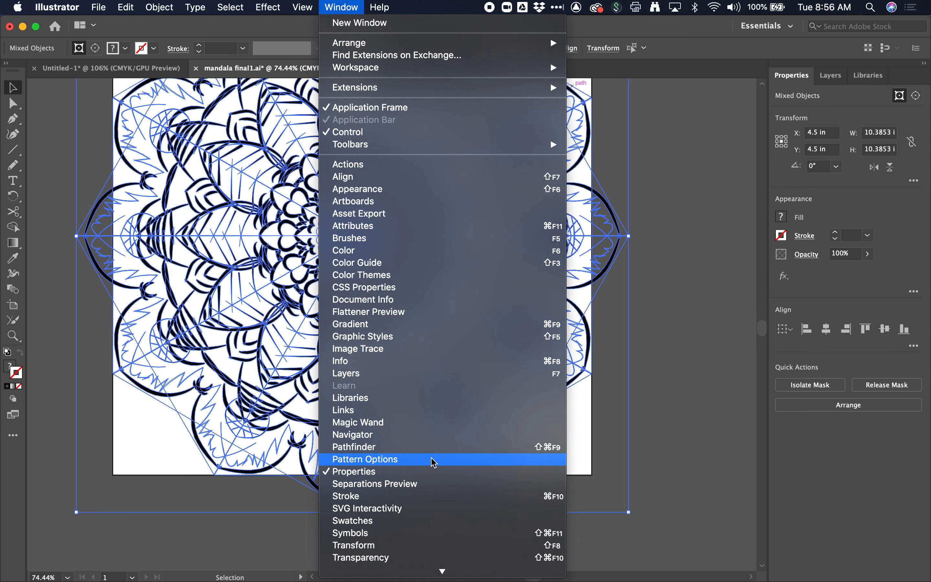
left_click(427, 447)
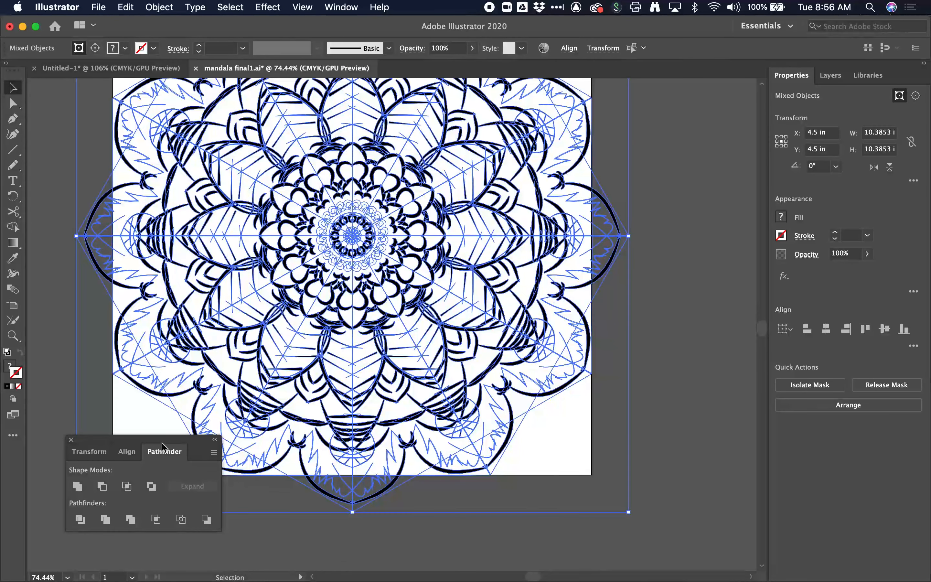
left_click_drag(208, 439, 729, 363)
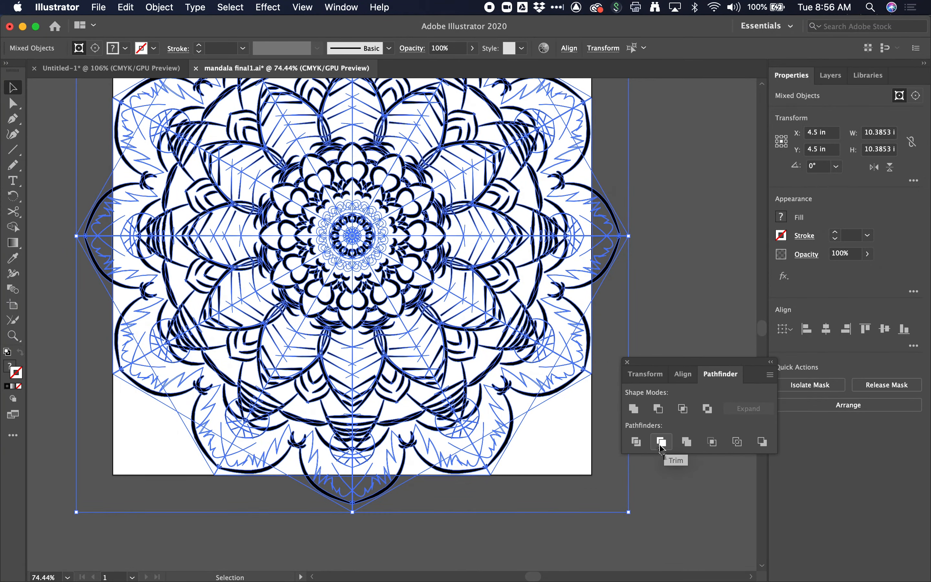
- Combine the selected mandala shapes with the Pathfinder Merge operation
scroll(444, 337, "up", 8)
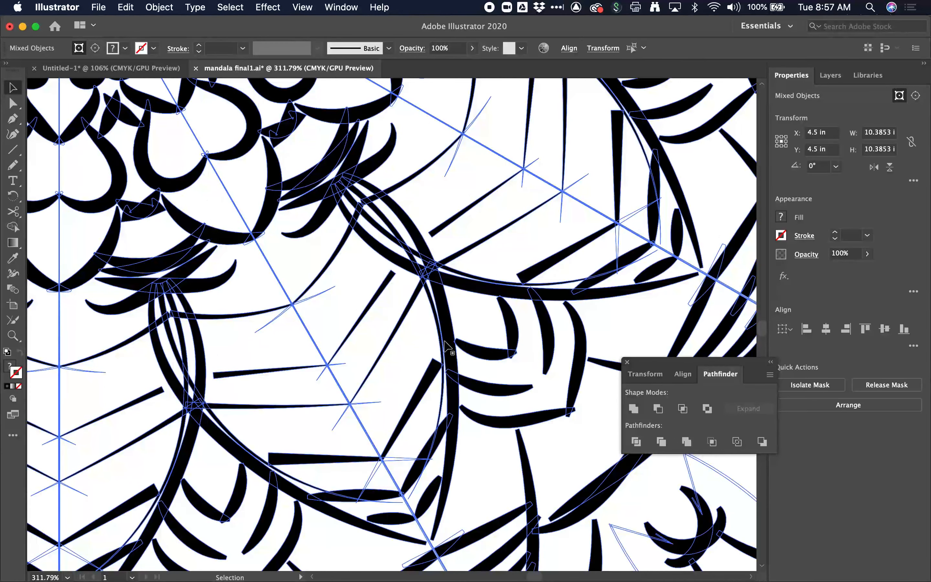
scroll(444, 333, "up", 5)
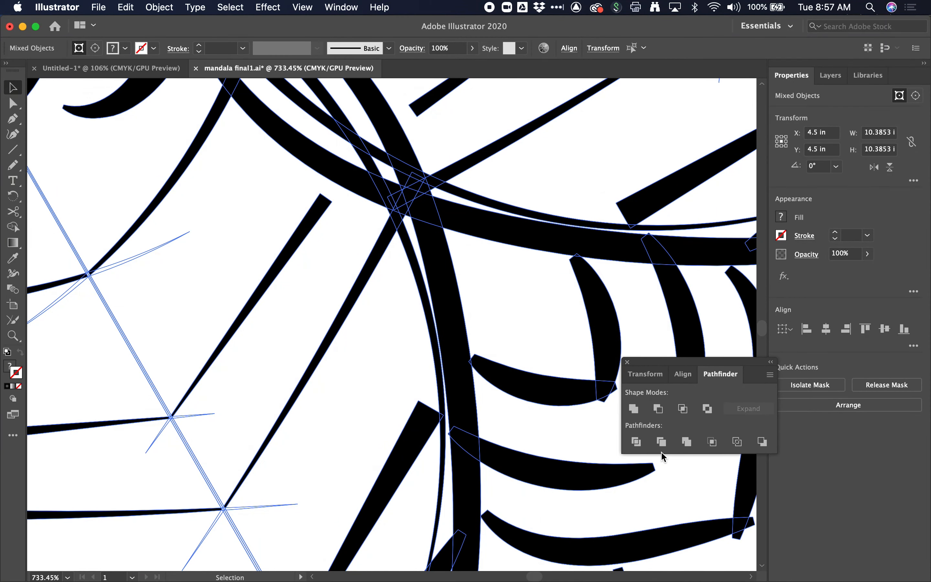
left_click(688, 445)
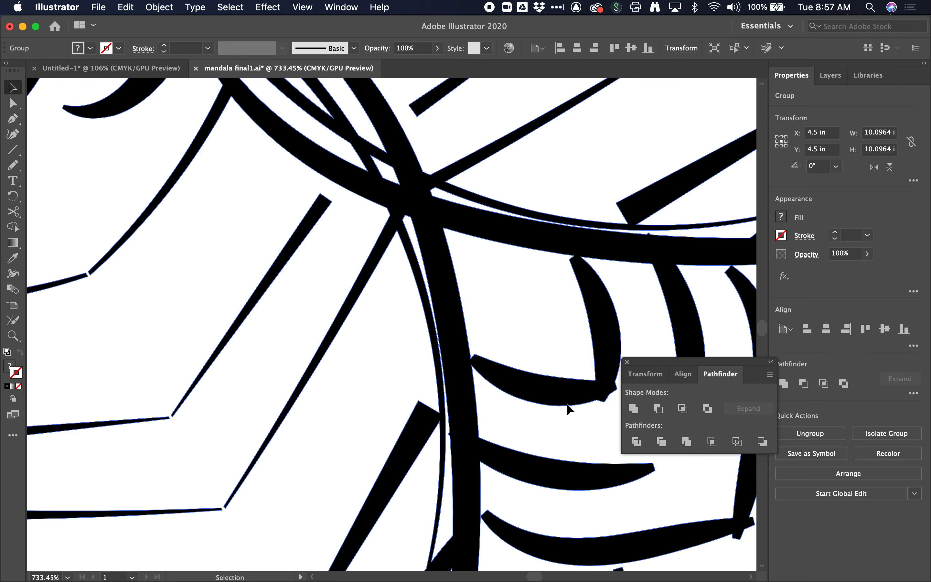
- Inspect the merged paths' anchor points closely with the Direct Selection tool
scroll(386, 386, "down", 2)
scroll(385, 385, "down", 3)
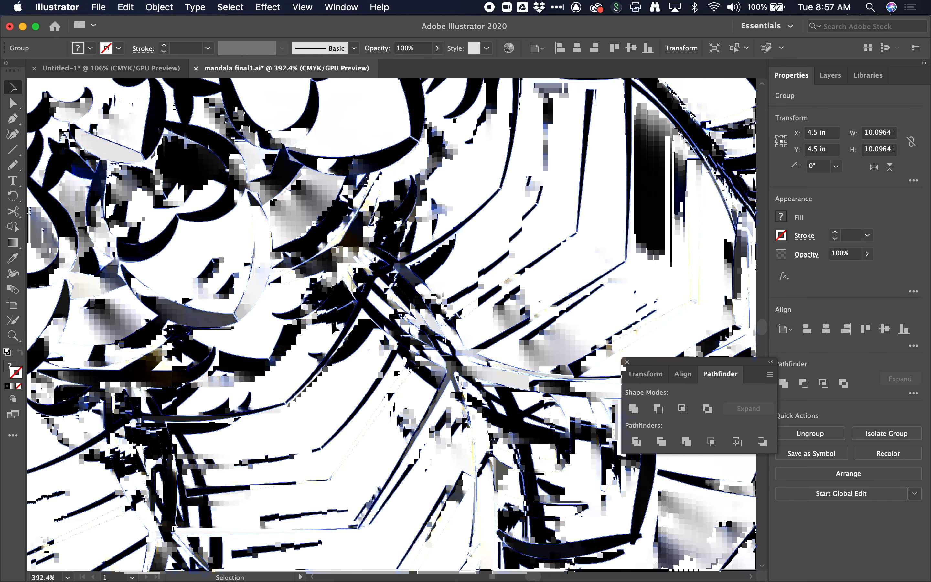
scroll(394, 292, "down", 2)
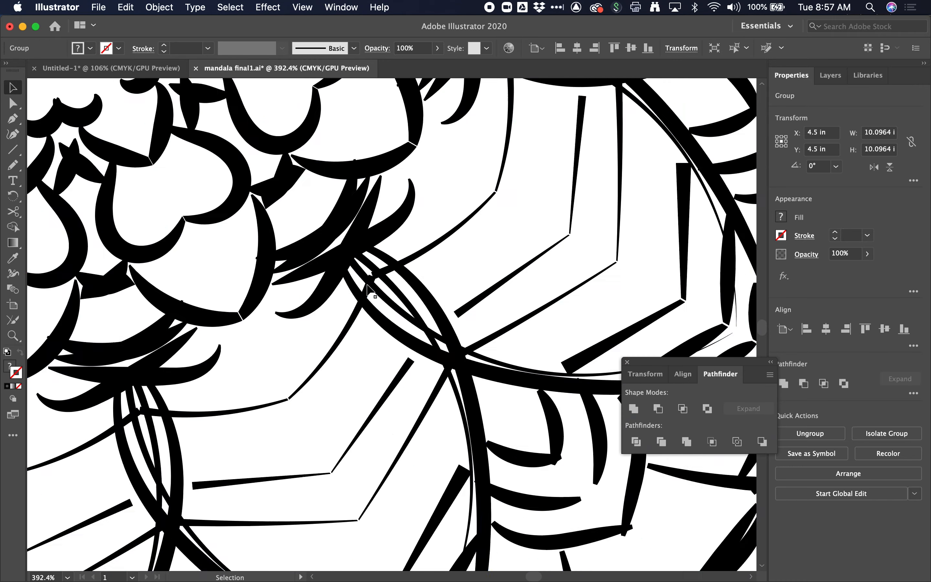
left_click(13, 103)
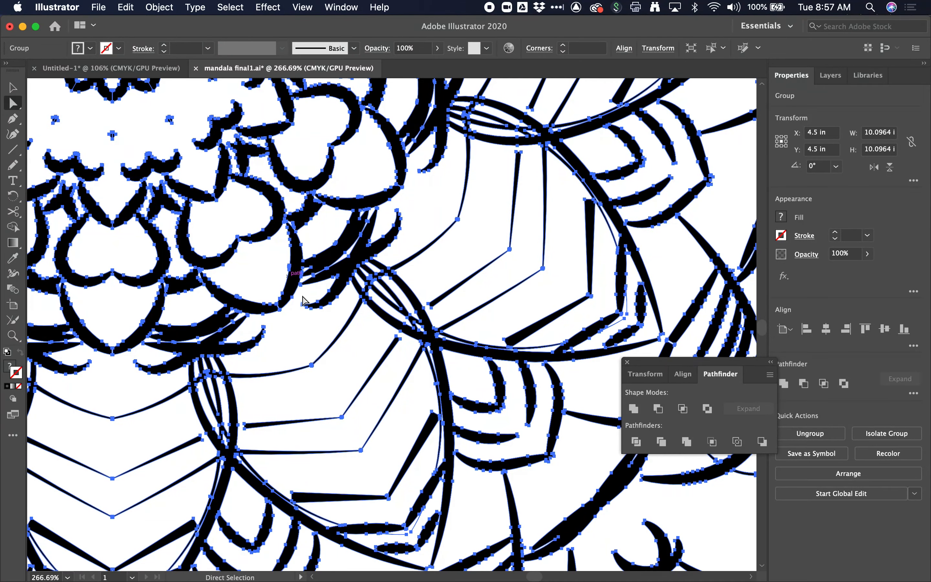
scroll(376, 333, "up", 6)
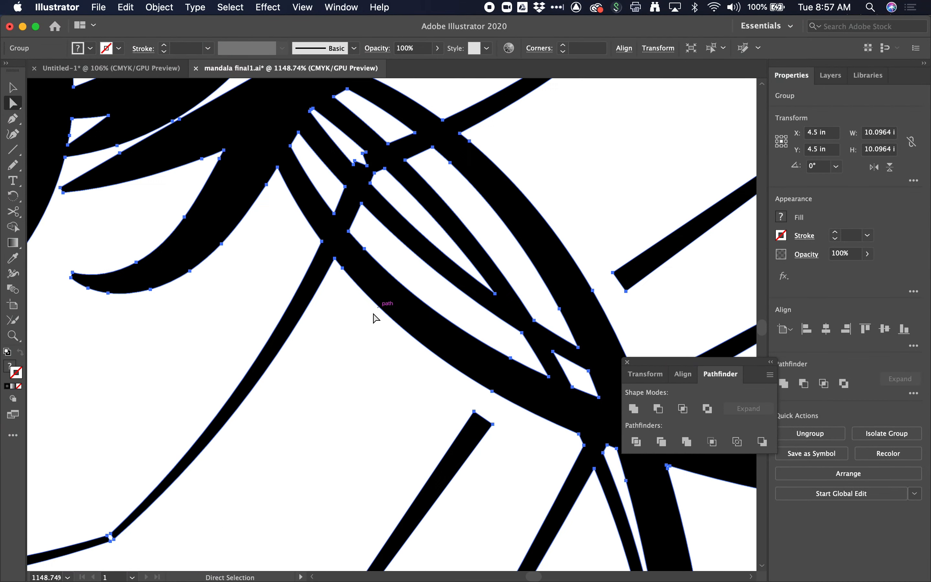
scroll(380, 317, "down", 7)
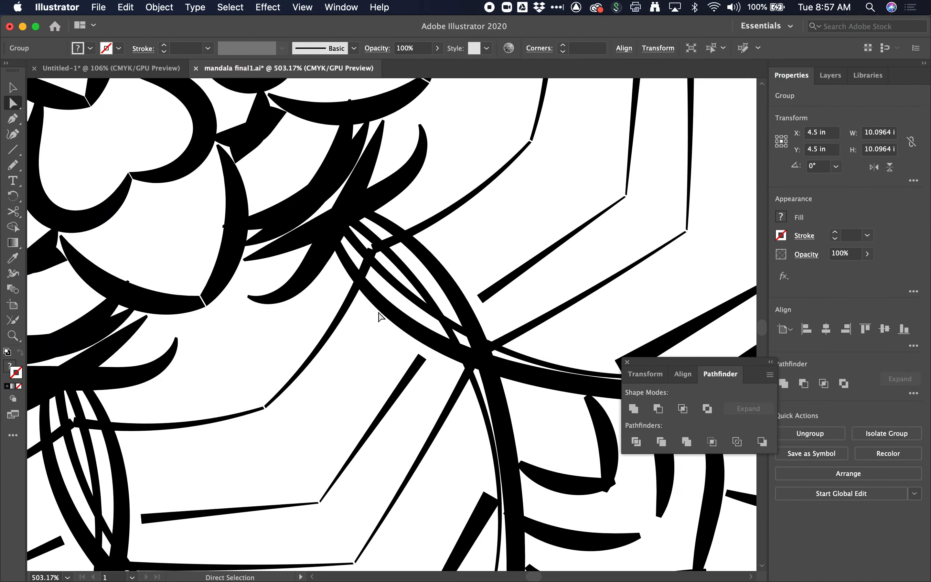
scroll(380, 317, "down", 6)
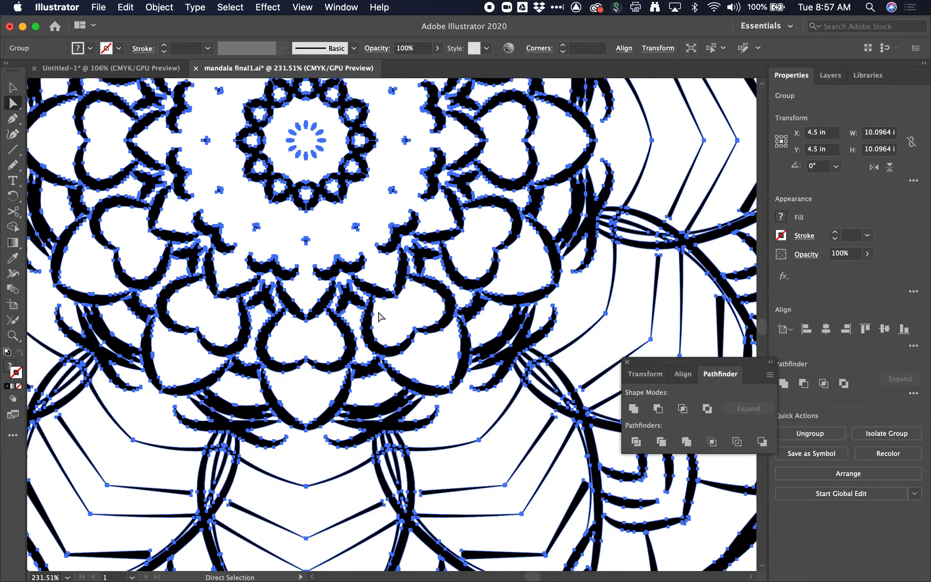
scroll(380, 317, "down", 2)
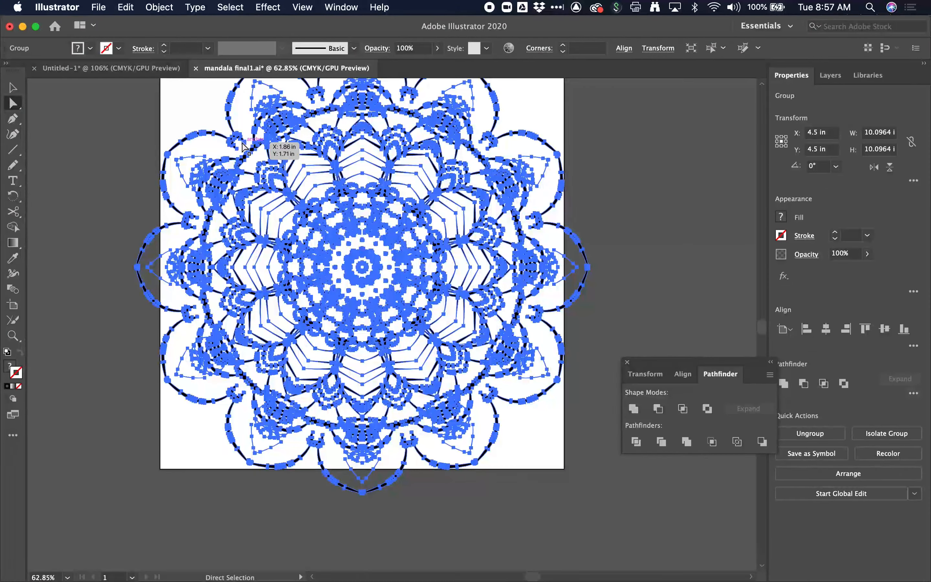
- Examine the structure of the merged group in the Layers panel
left_click(10, 88)
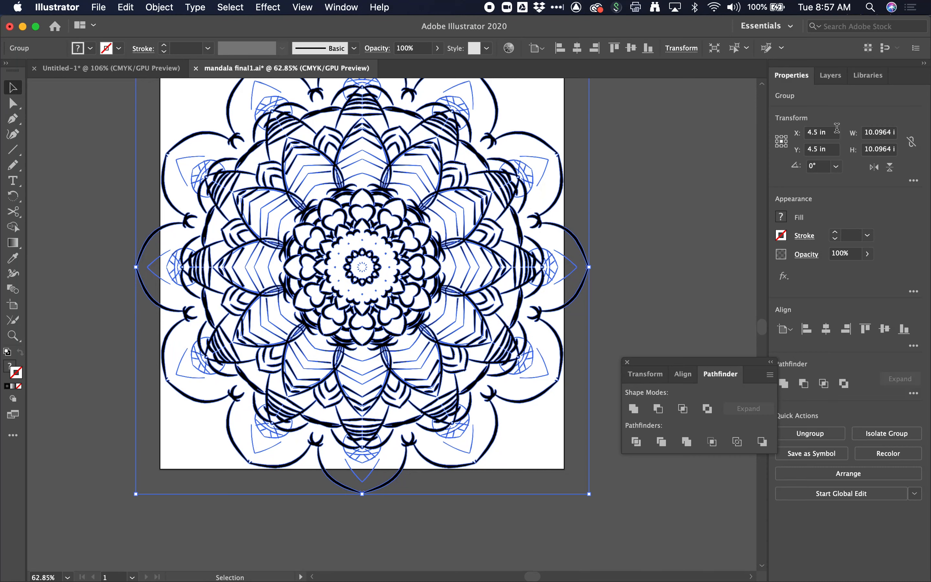
left_click(838, 82)
left_click(824, 110)
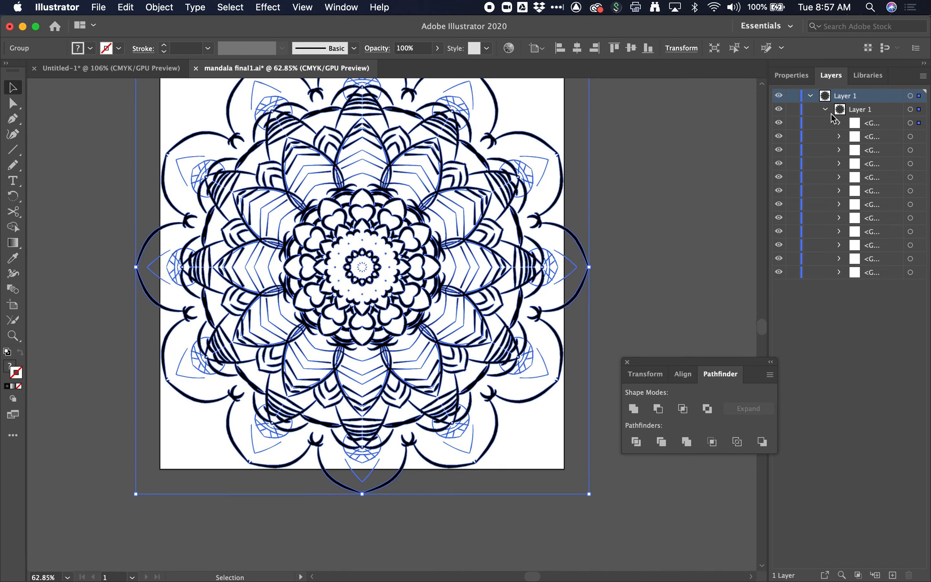
left_click(839, 136)
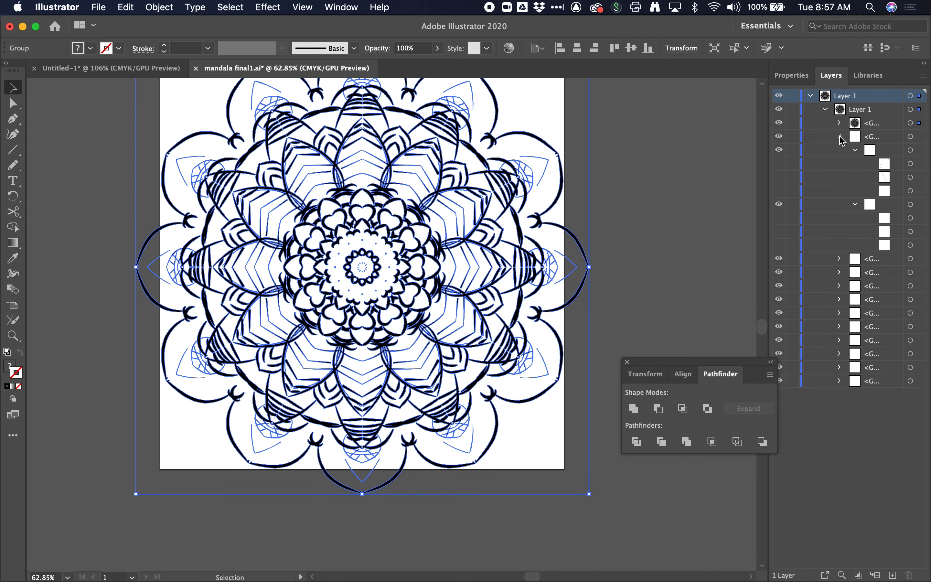
left_click(839, 136)
left_click(840, 123)
left_click(840, 122)
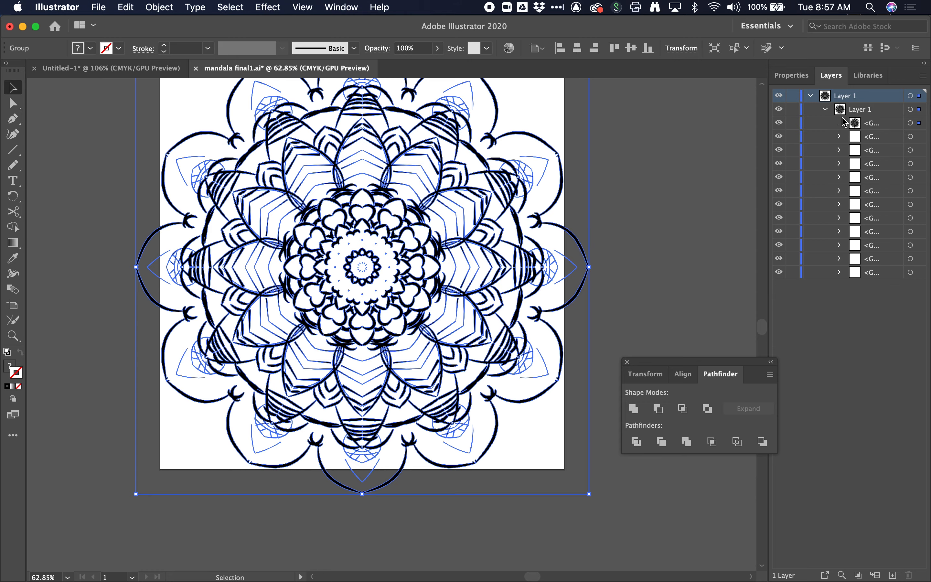
left_click(826, 110)
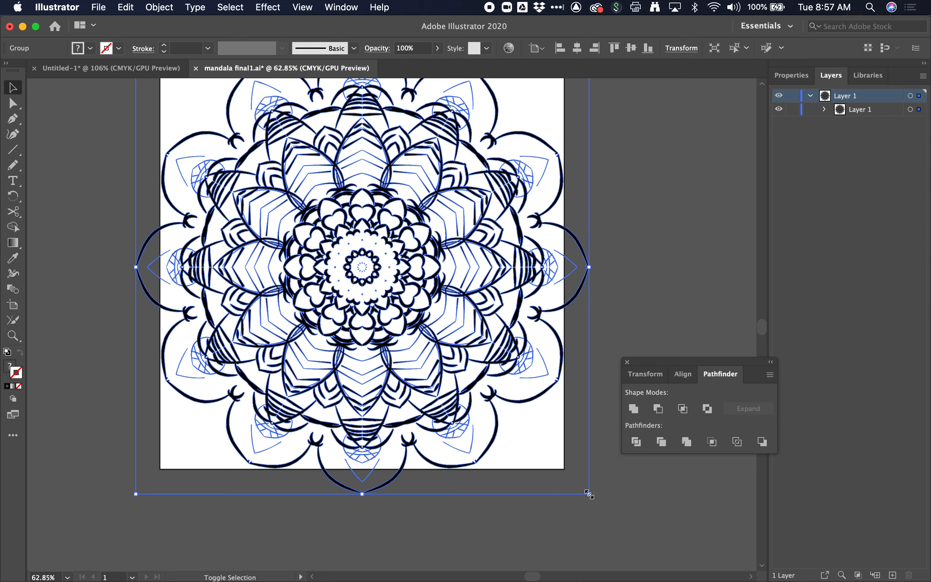
- Scale the mandala group down to roughly half size and reposition it on the artboard
left_click_drag(589, 494, 390, 350)
left_click_drag(327, 195, 392, 360)
scroll(396, 233, "up", 3)
- Duplicate the mandala and arrange the overlapping copies across the artboard
key("super+c")
key("super+v")
left_click_drag(404, 362, 581, 301)
key("super+v")
left_click_drag(404, 361, 371, 185)
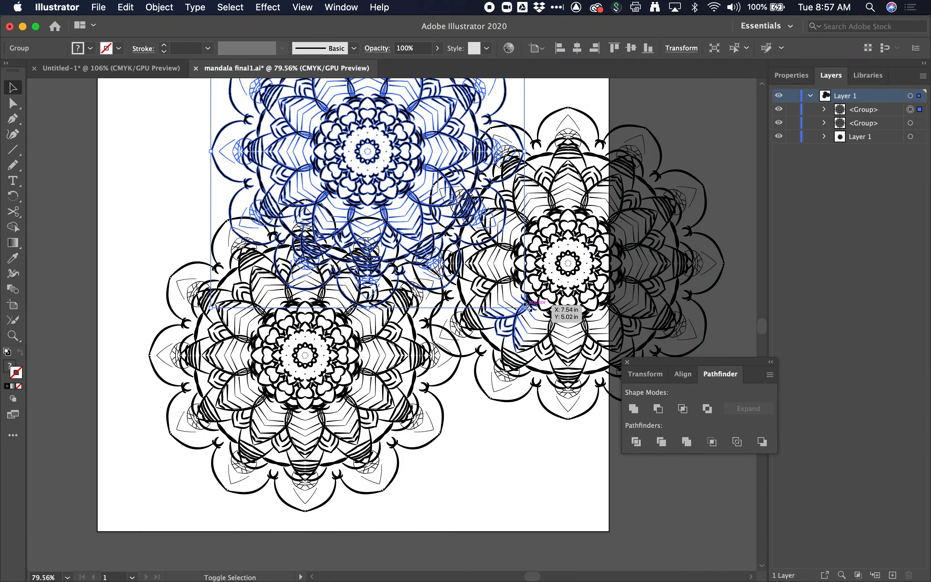
left_click_drag(525, 307, 411, 194)
left_click_drag(355, 152, 200, 264)
scroll(279, 237, "up", 5)
scroll(278, 236, "up", 4)
scroll(279, 236, "left", 8)
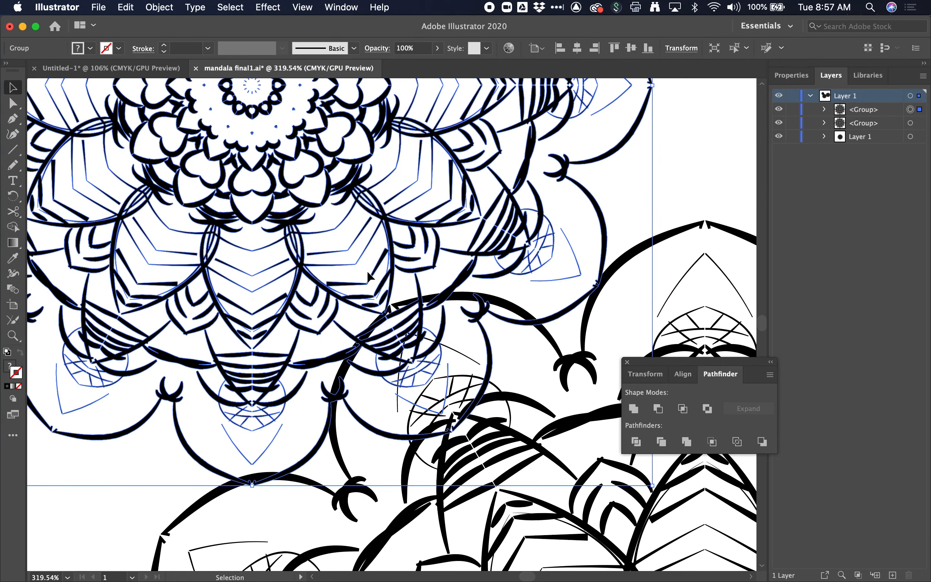
scroll(379, 277, "up", 4)
scroll(402, 347, "up", 2)
scroll(401, 347, "down", 14)
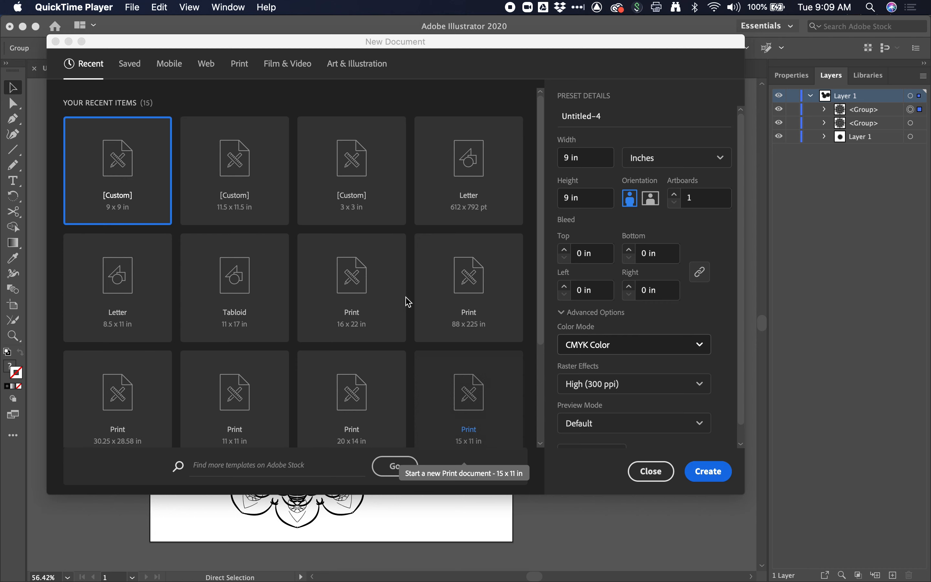
- Create a new 9 x 9 in document
left_click(712, 471)
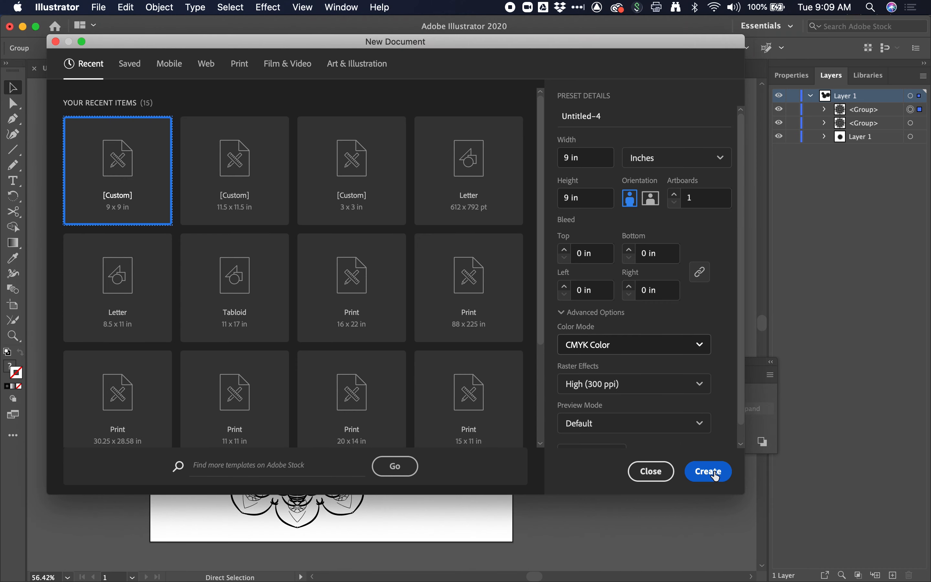
left_click(707, 476)
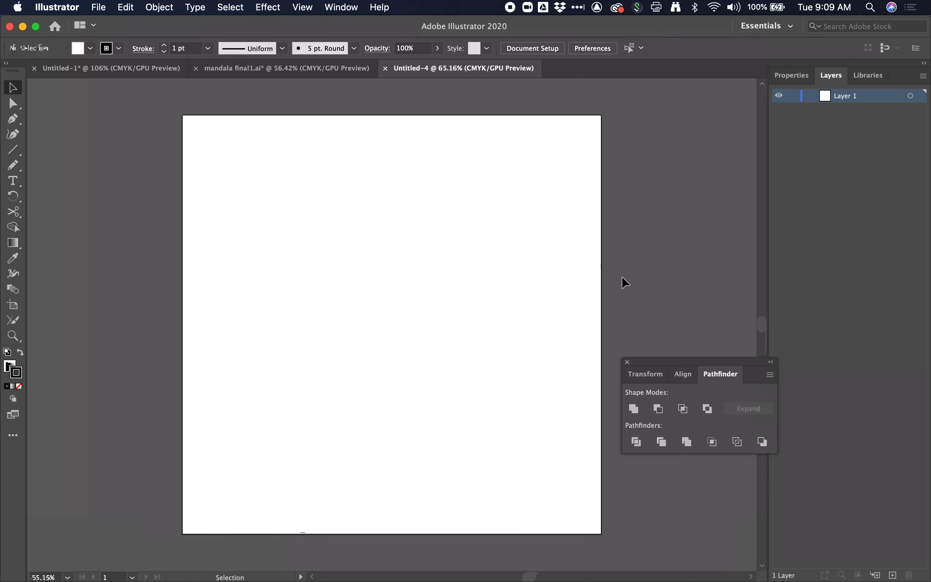
- Begin drawing a path with the Pen tool beside the new artboard
left_click_drag(660, 317, 683, 346)
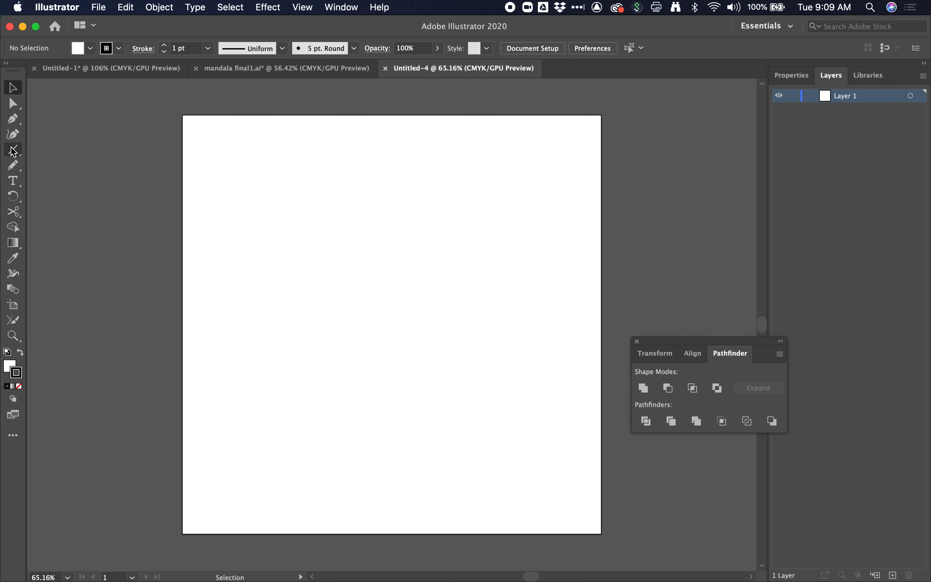
key("p")
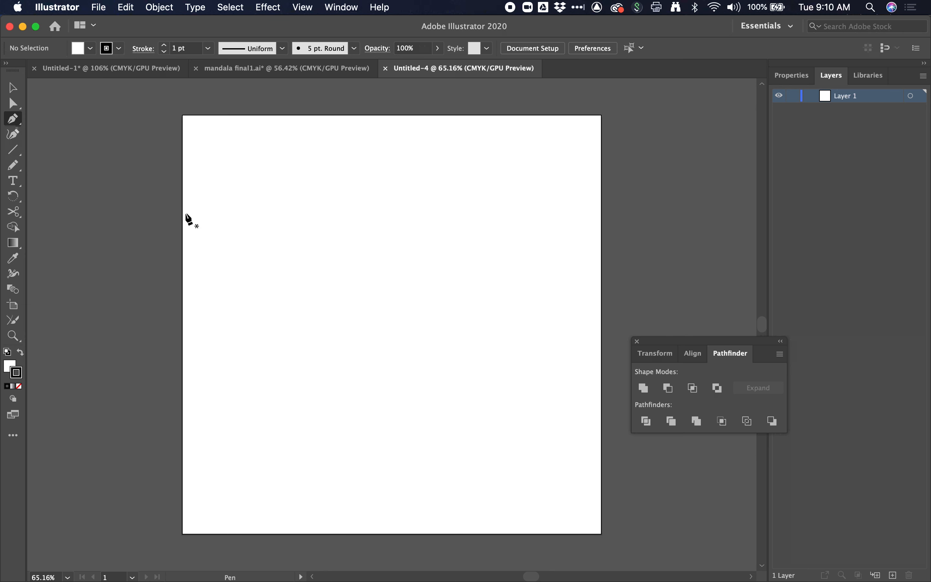
left_click(133, 324)
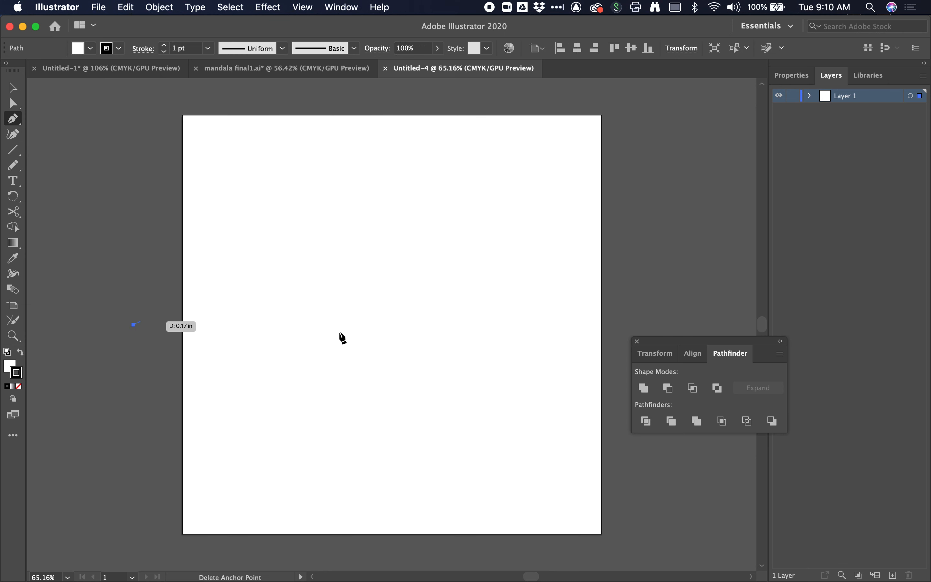